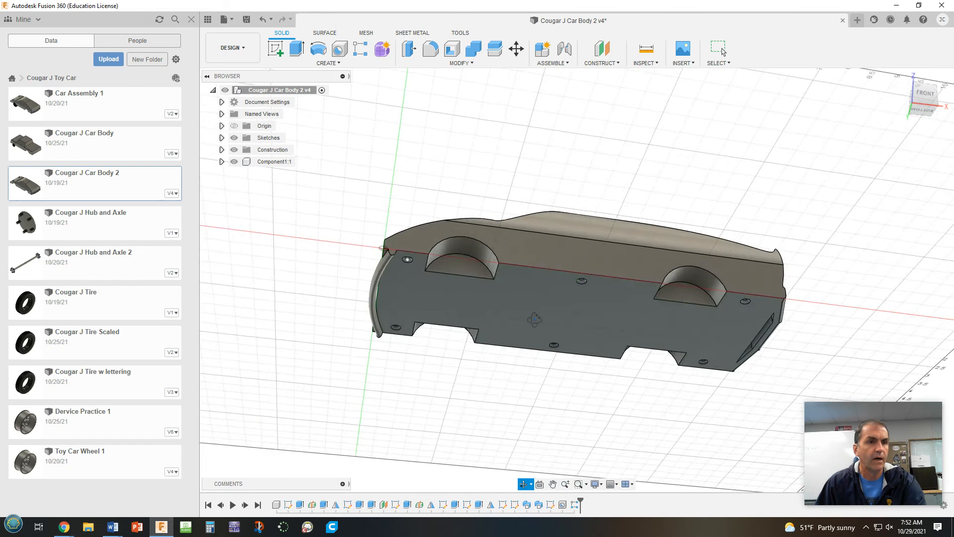
Create a construction plane offset -0.20 in from the flat underside face of the car body
scroll(542, 323, up, 3)
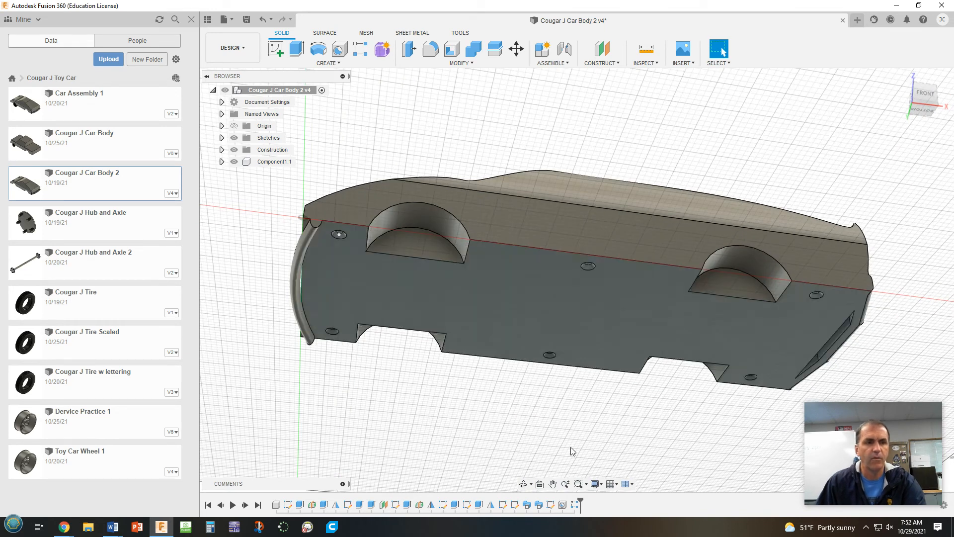
mouse_move(555, 416)
shift+middle_down()
mouse_move(556, 392)
mouse_move(571, 428)
mouse_move(565, 450)
mouse_move(551, 448)
mouse_move(547, 424)
shift+middle_up()
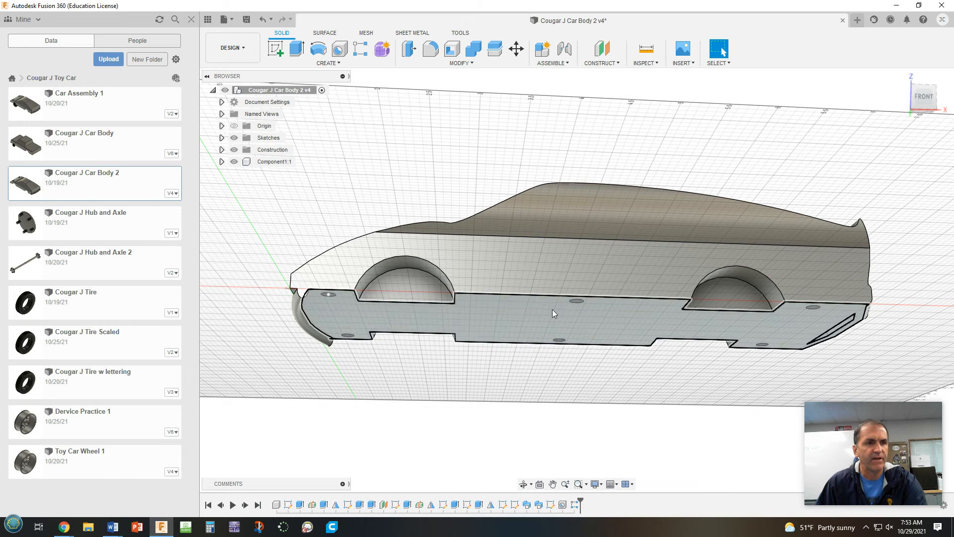
click(603, 50)
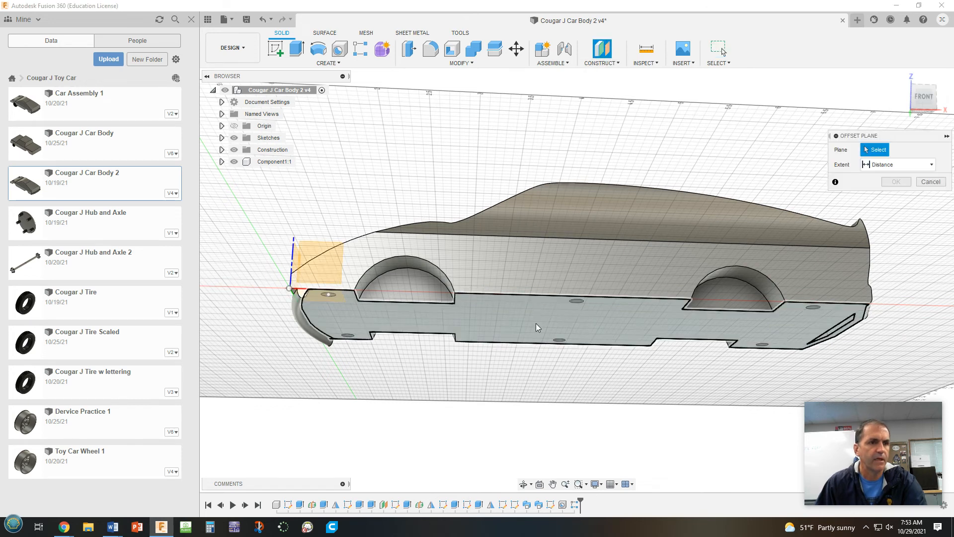
click(536, 324)
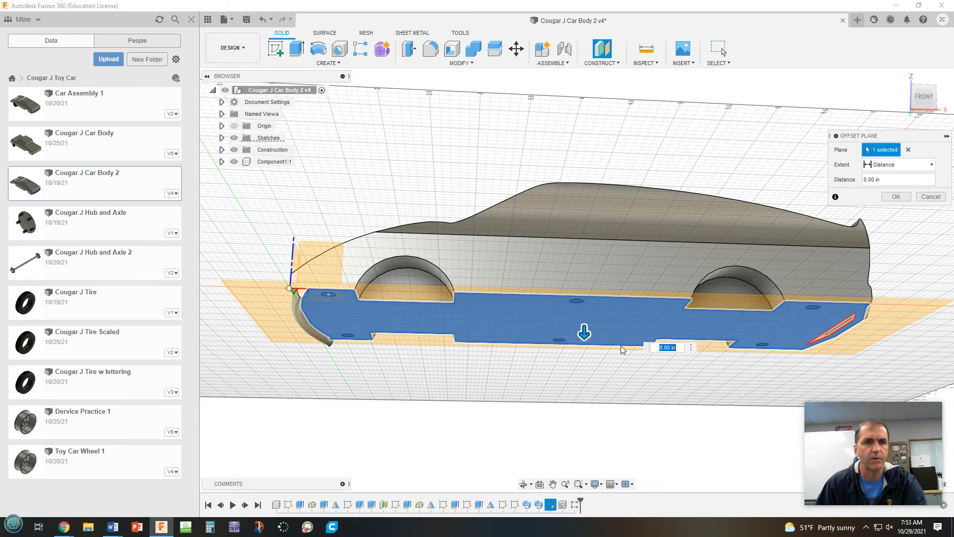
mouse_move(592, 333)
mouse_down()
mouse_move(585, 304)
mouse_move(590, 324)
mouse_up()
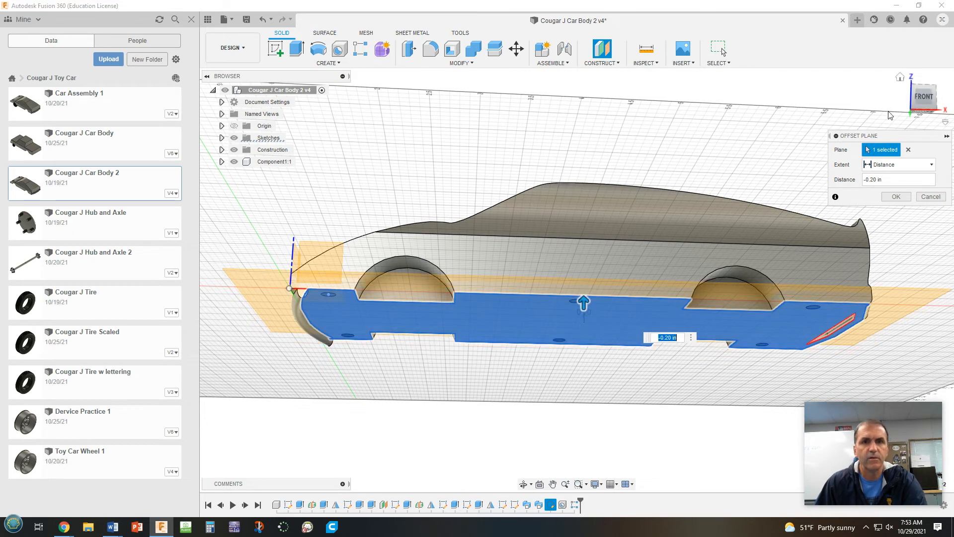
click(924, 96)
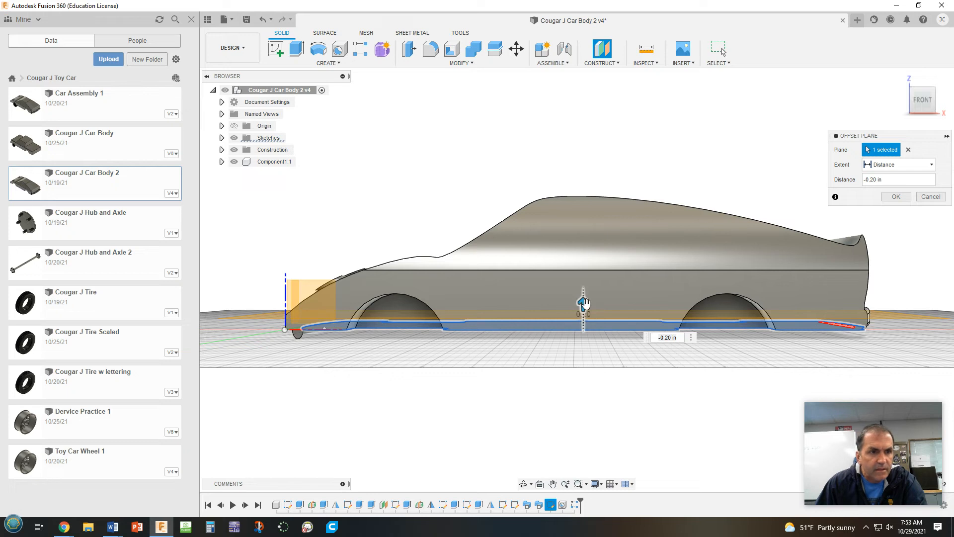
mouse_move(584, 302)
mouse_down()
mouse_move(584, 322)
mouse_move(586, 305)
mouse_up()
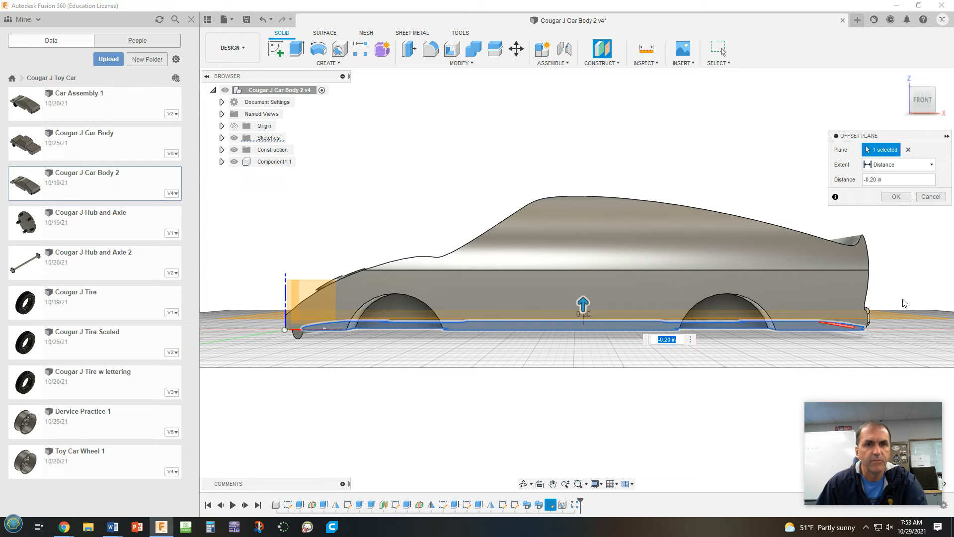
click(892, 199)
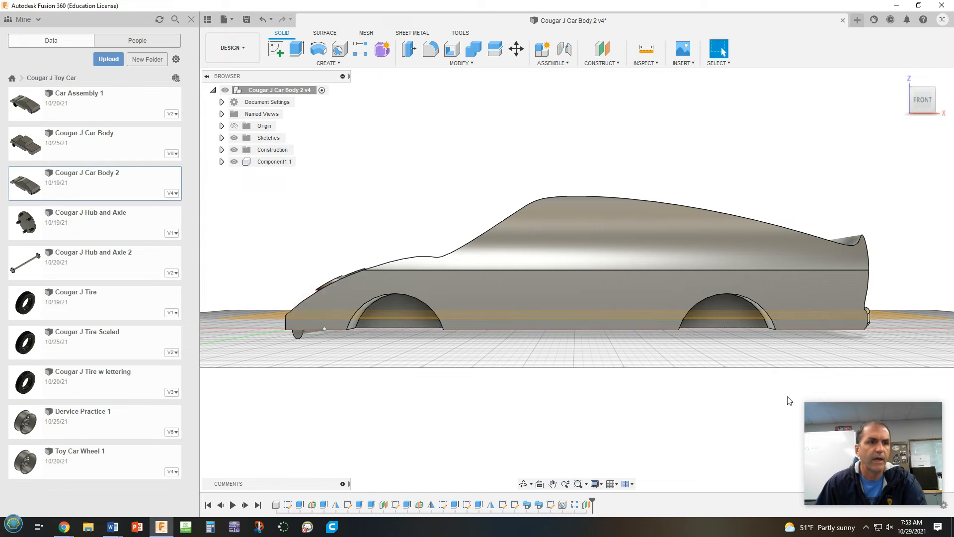
Split the car body with the new offset plane as the splitting tool
shift+middle_drag(628, 397, 650, 396)
click(492, 46)
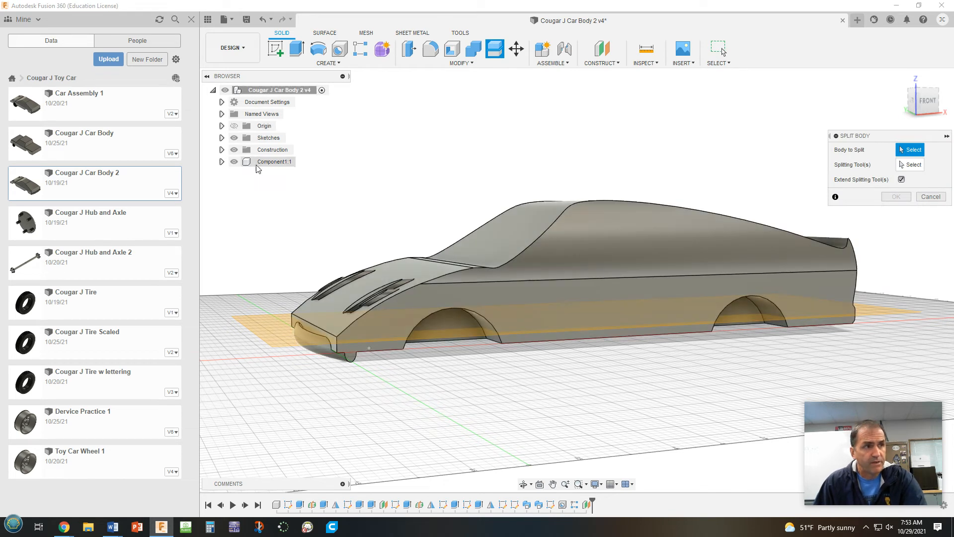
click(644, 249)
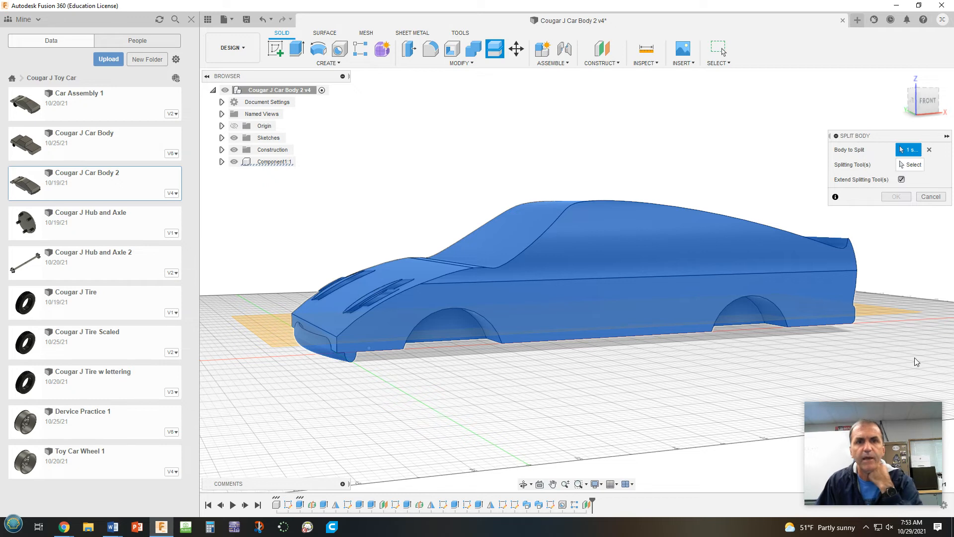
click(904, 167)
click(899, 311)
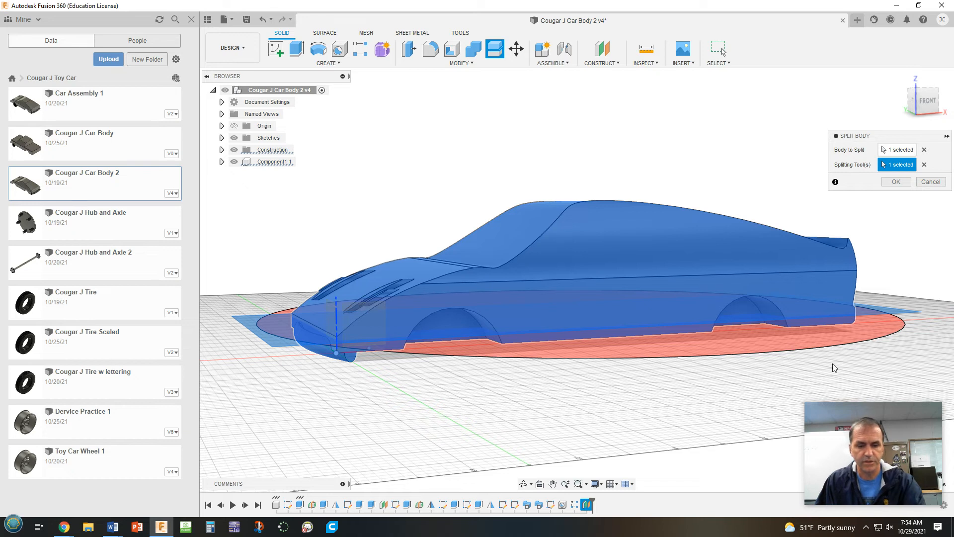
shift+middle_drag(865, 341, 825, 337)
click(221, 162)
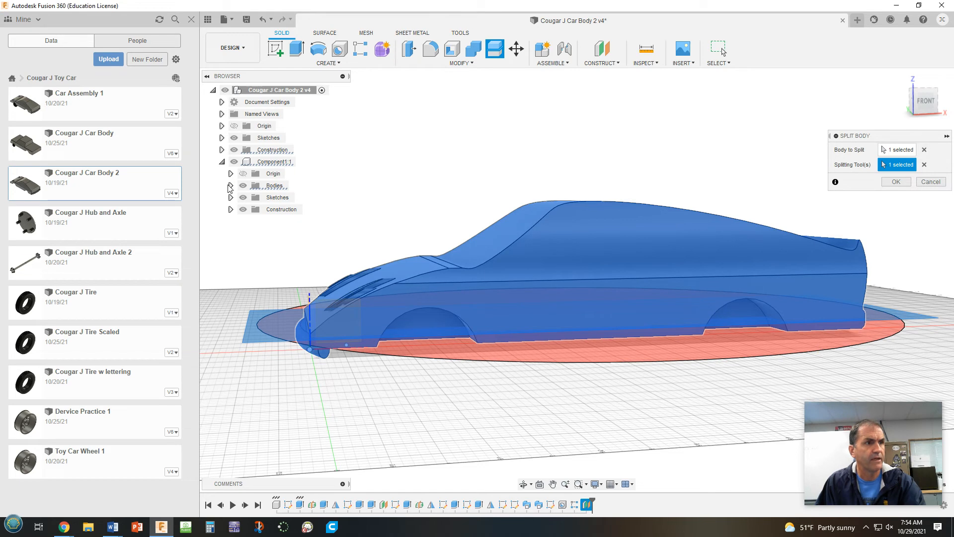
click(230, 186)
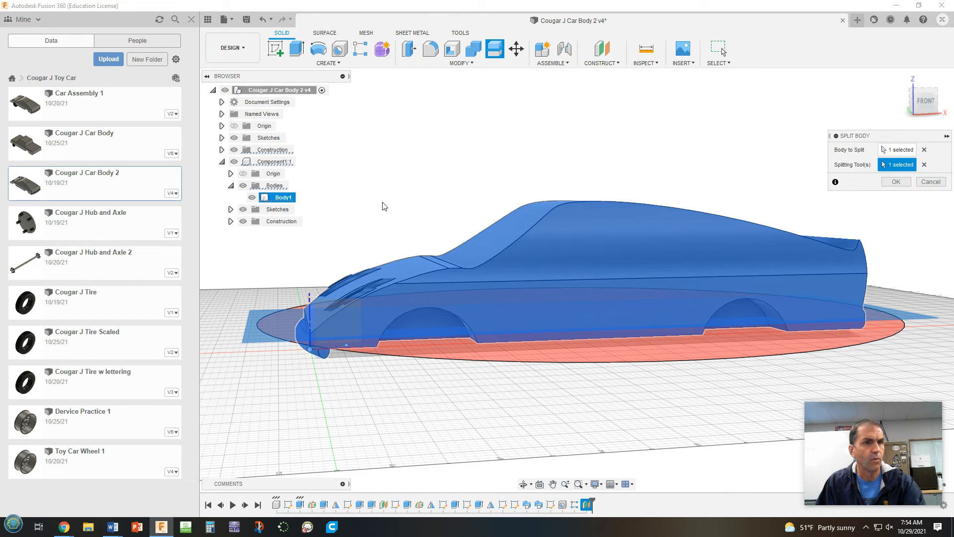
click(896, 181)
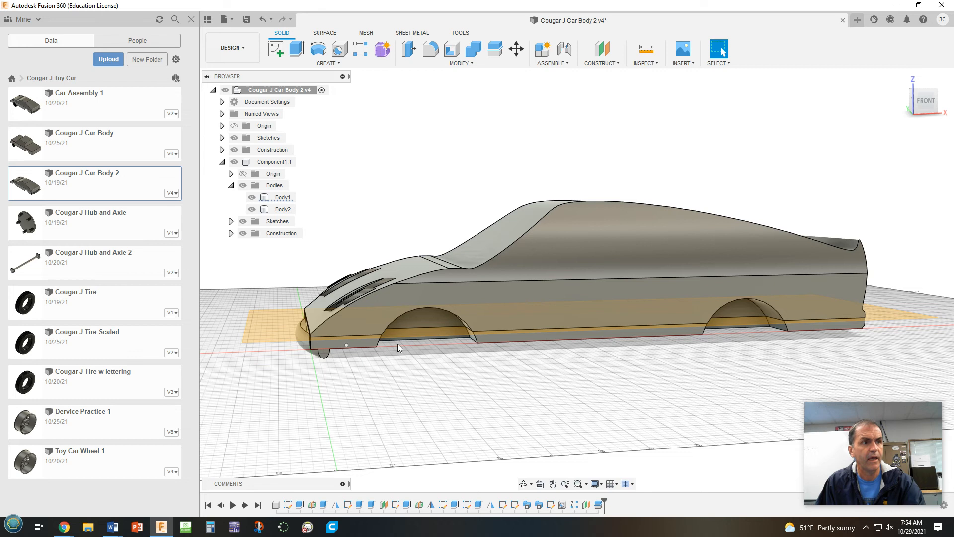
Move the lower chassis body, Body2, straight down away from the upper body with a Z distance of -1.70 in
shift+middle_drag(633, 386, 682, 356)
click(546, 324)
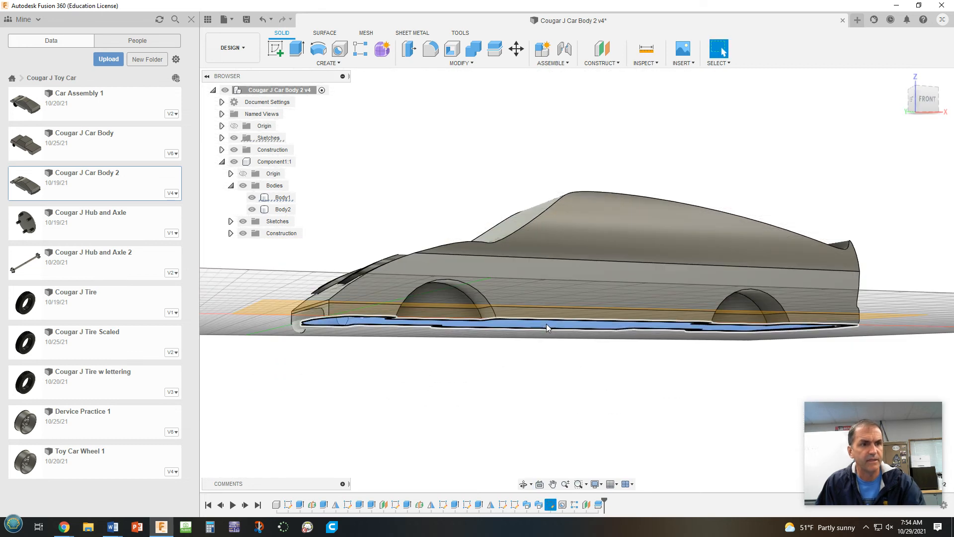
click(618, 388)
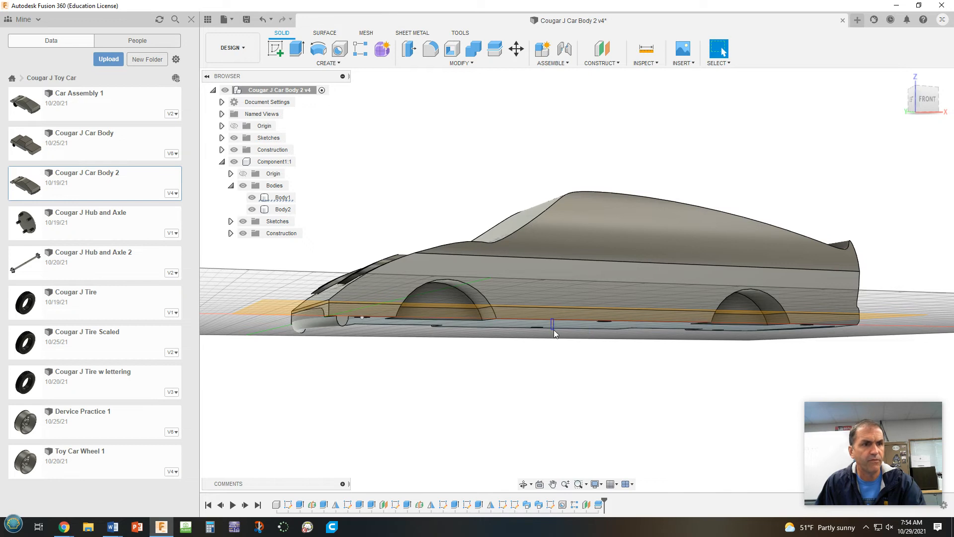
click(589, 314)
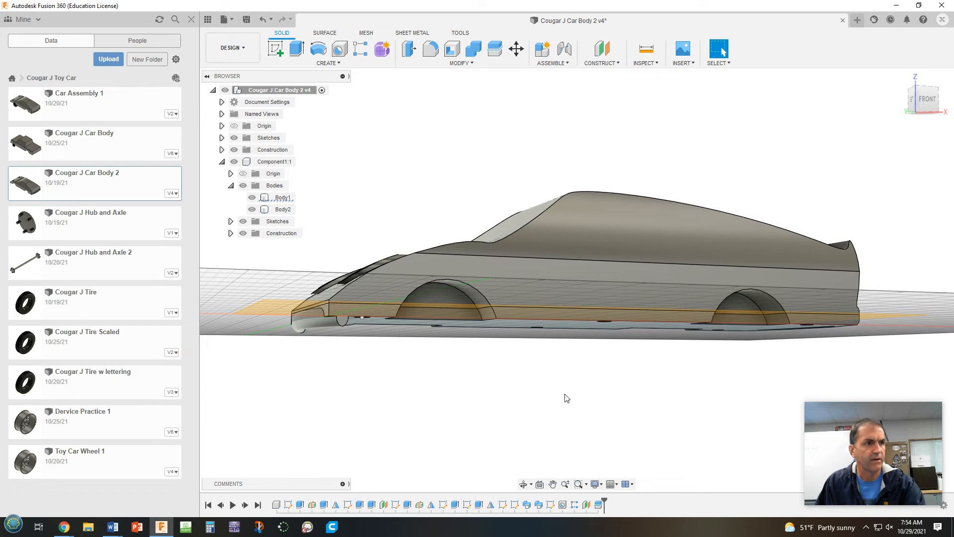
click(278, 210)
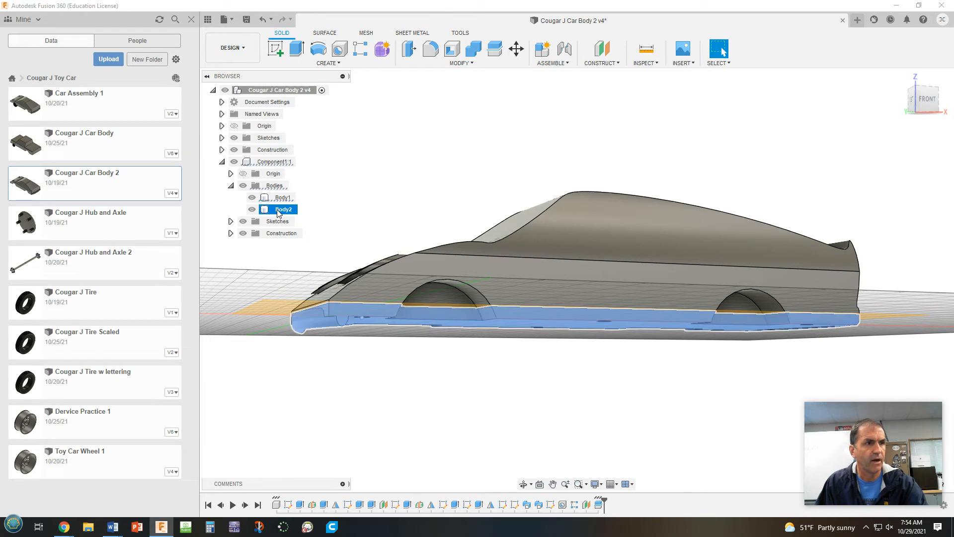
click(516, 48)
drag(309, 316, 313, 408)
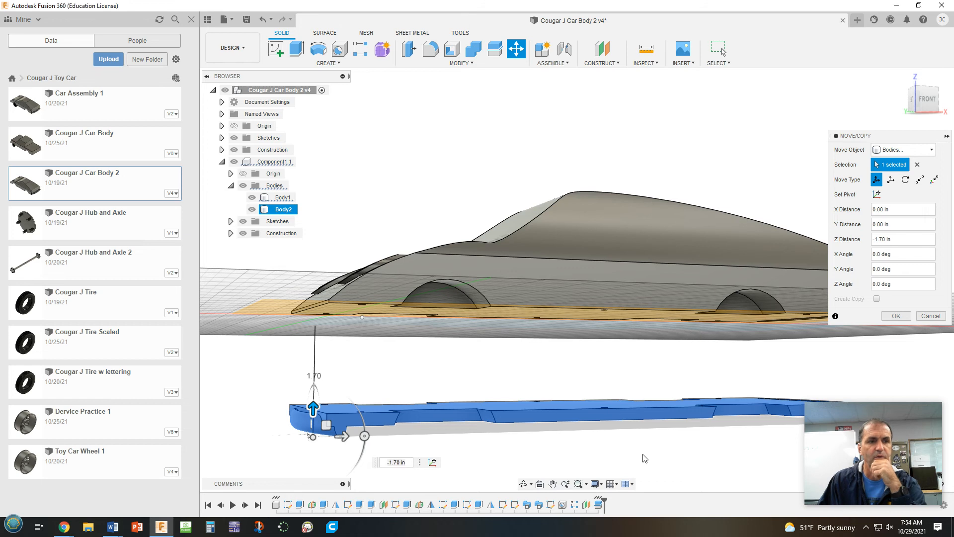
click(899, 317)
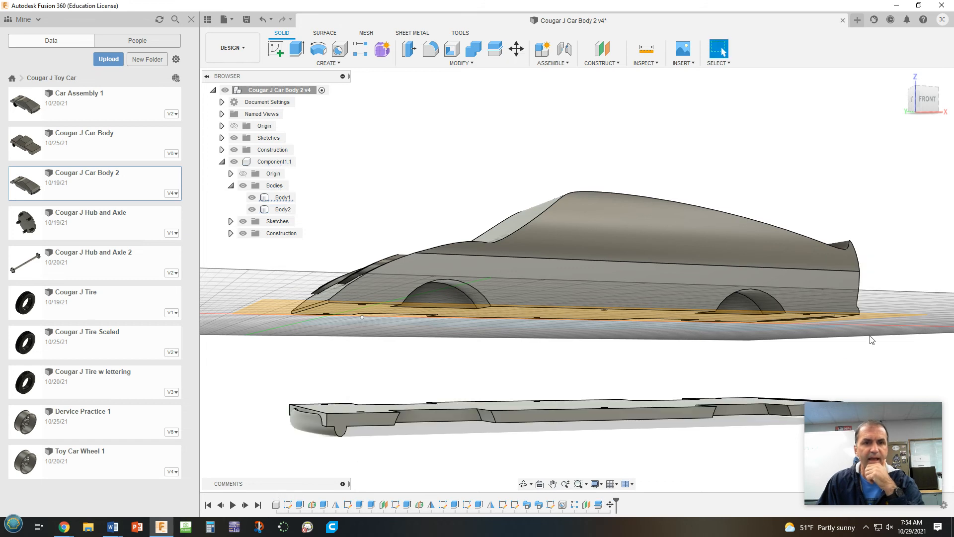
Hide the offset construction plane Plane3 used for the split
shift+middle_drag(848, 361, 794, 343)
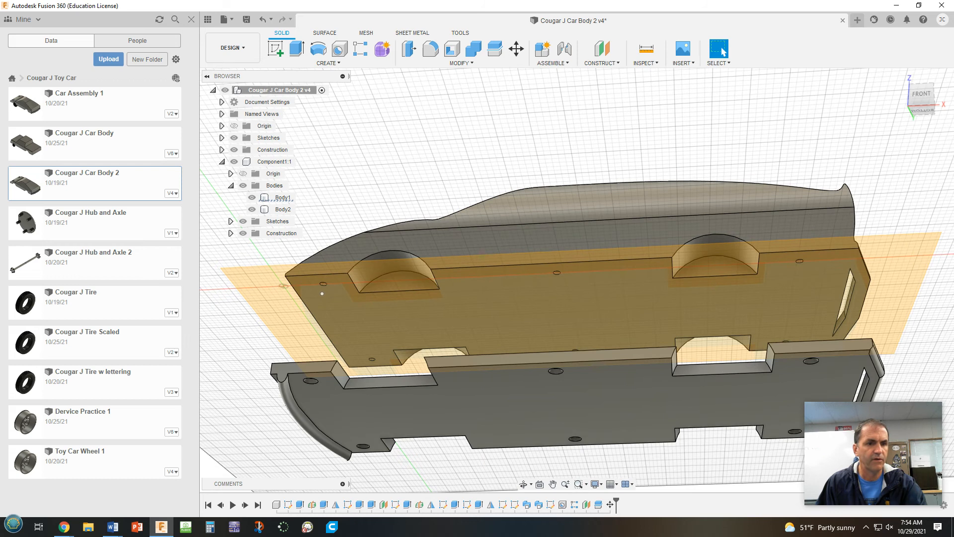
right_click(587, 506)
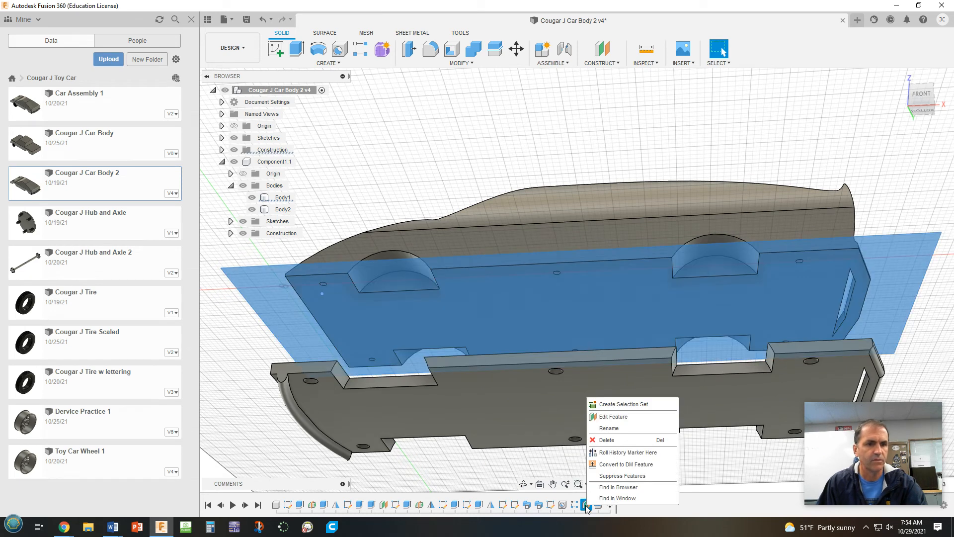
click(494, 457)
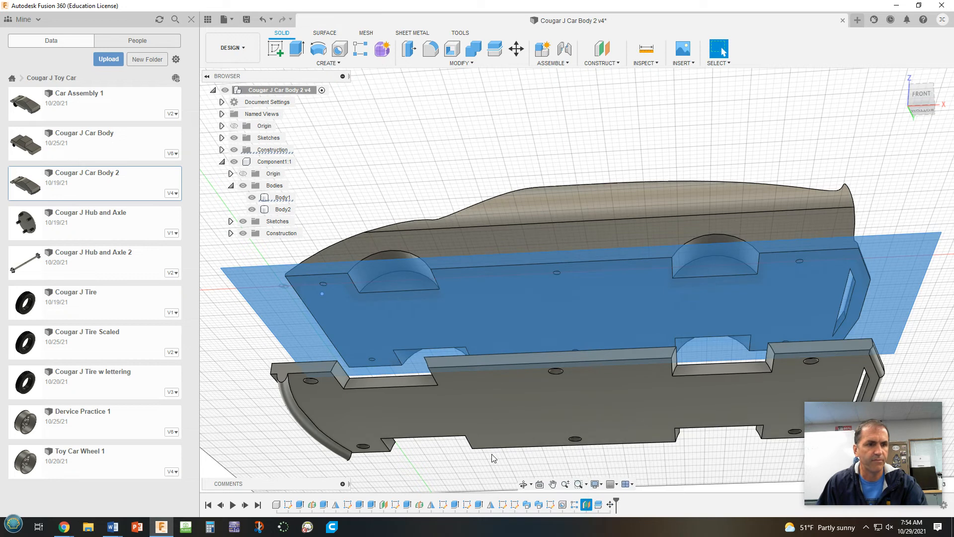
click(230, 233)
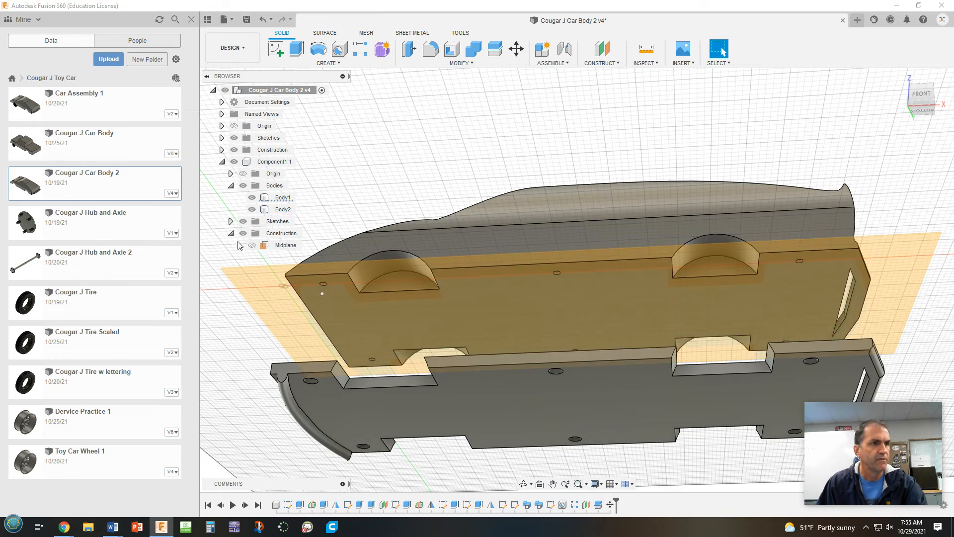
click(230, 234)
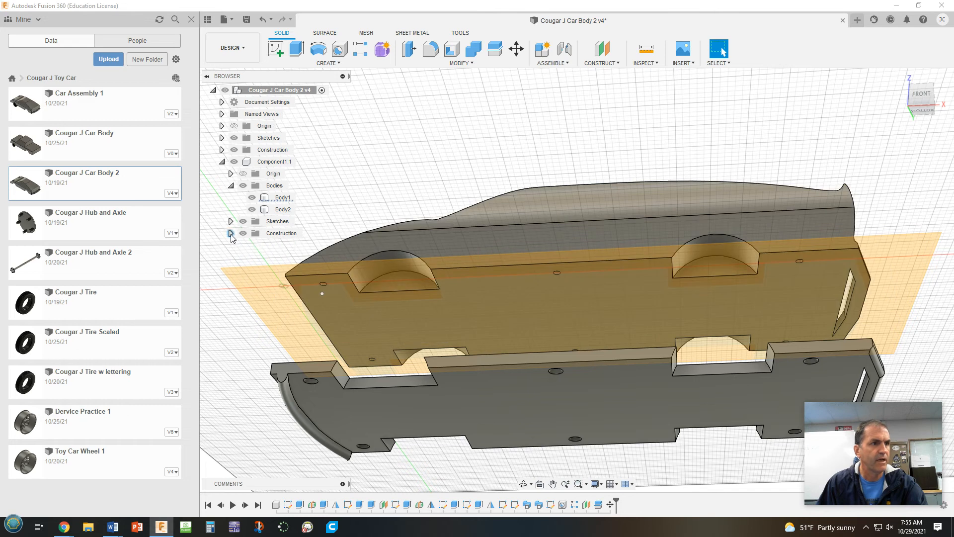
click(231, 234)
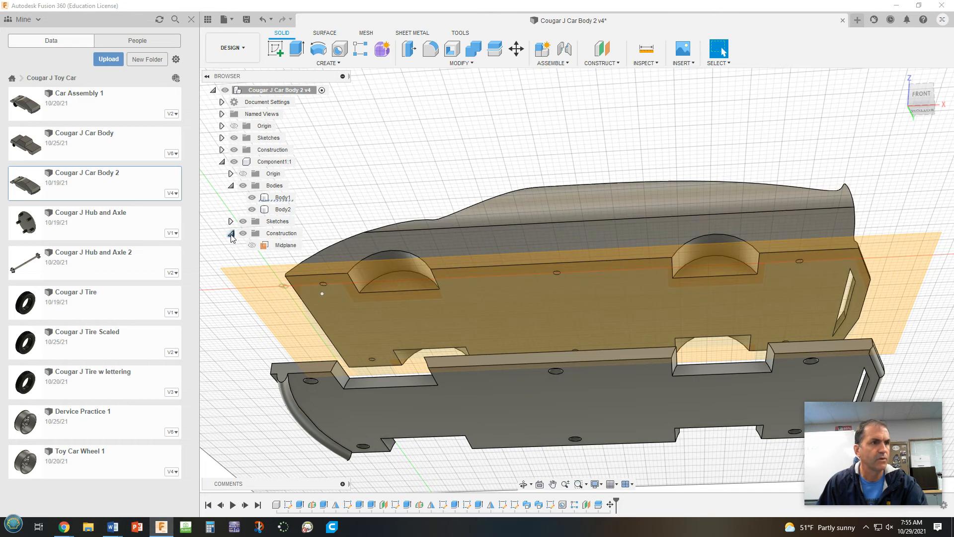
click(230, 234)
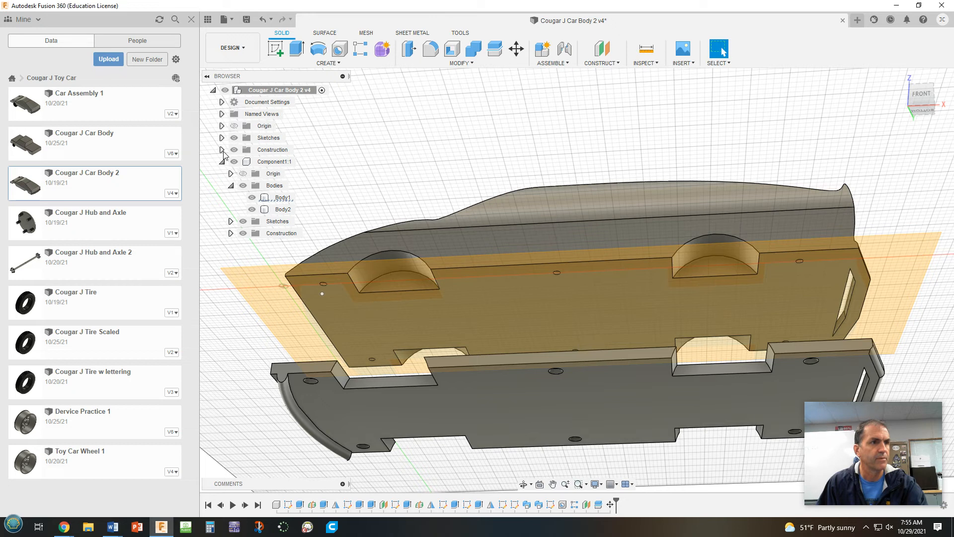
click(222, 150)
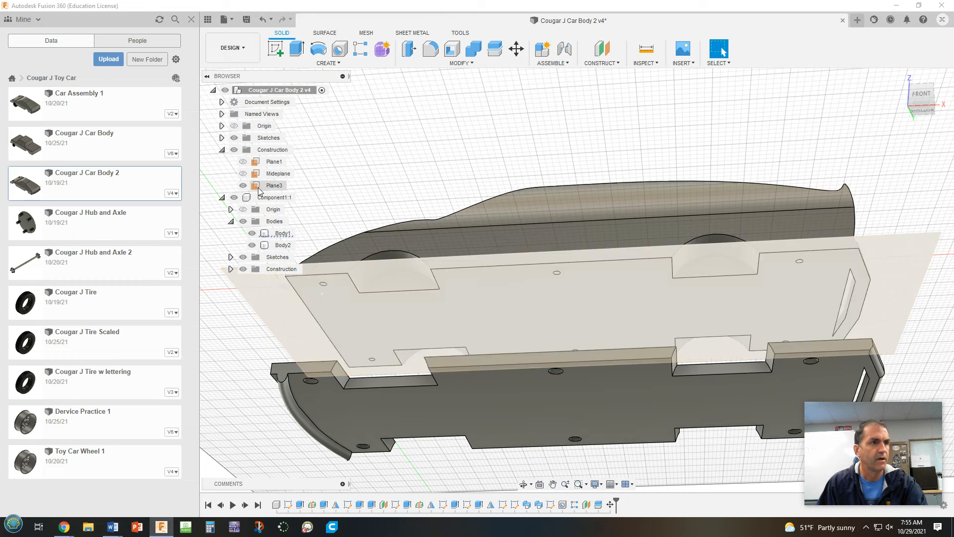
right_click(258, 189)
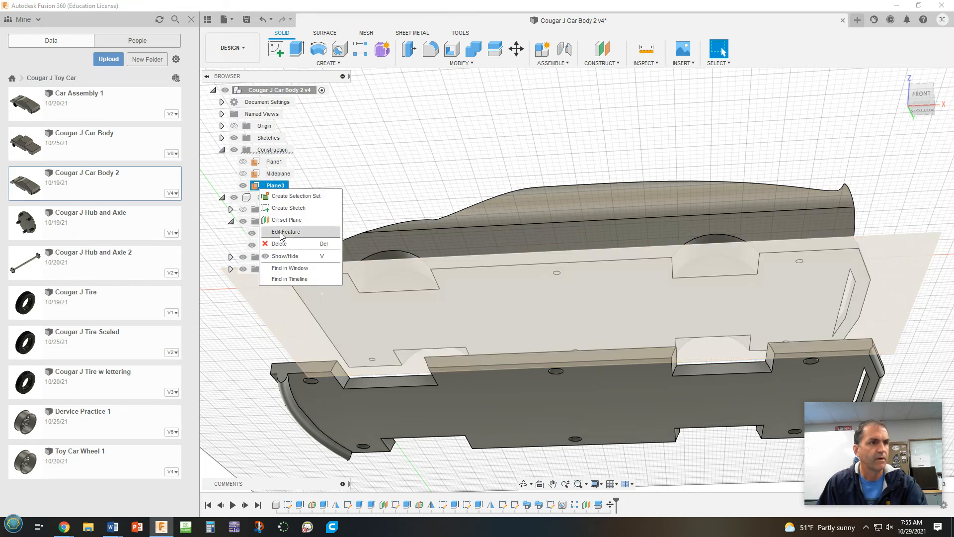
click(243, 187)
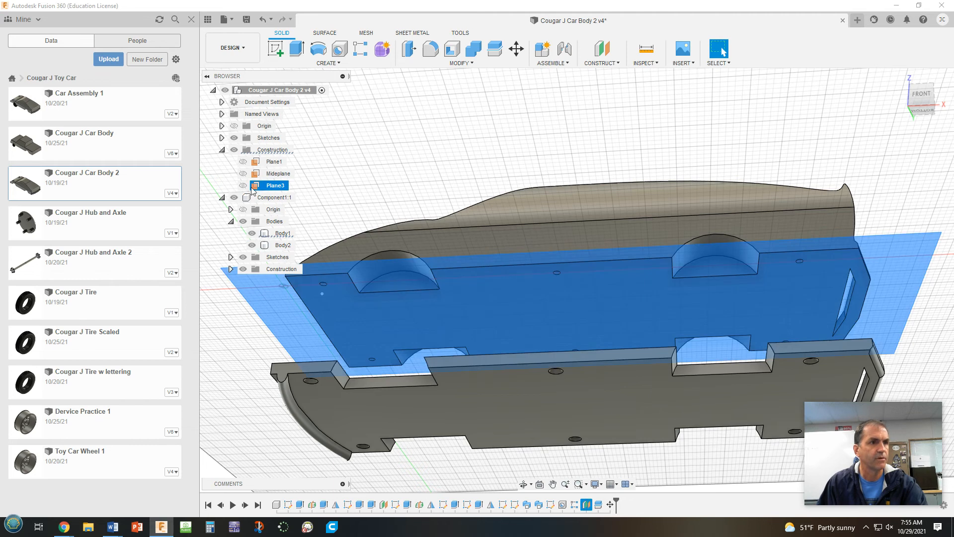
click(654, 136)
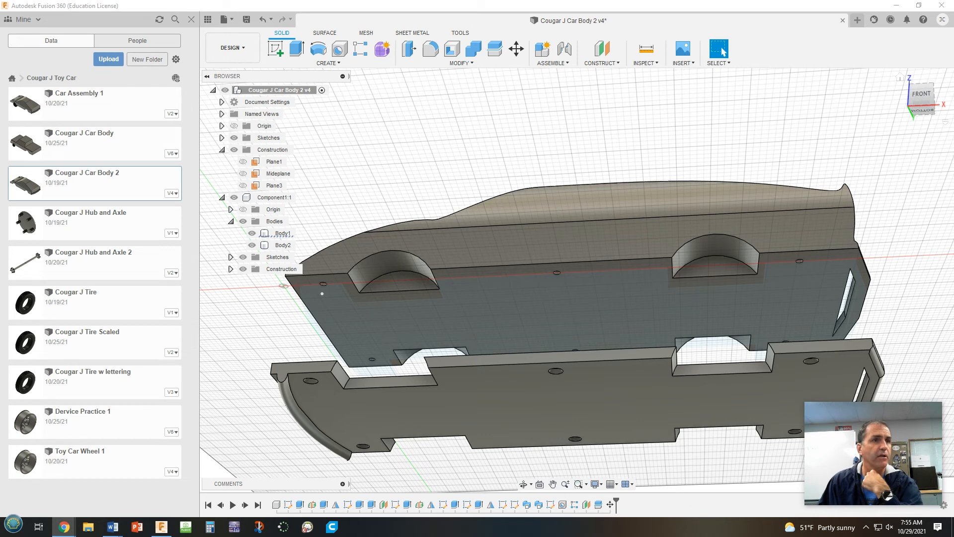
Shell the upper car body from its flat bottom face with an inside thickness of 0.15 in
click(452, 52)
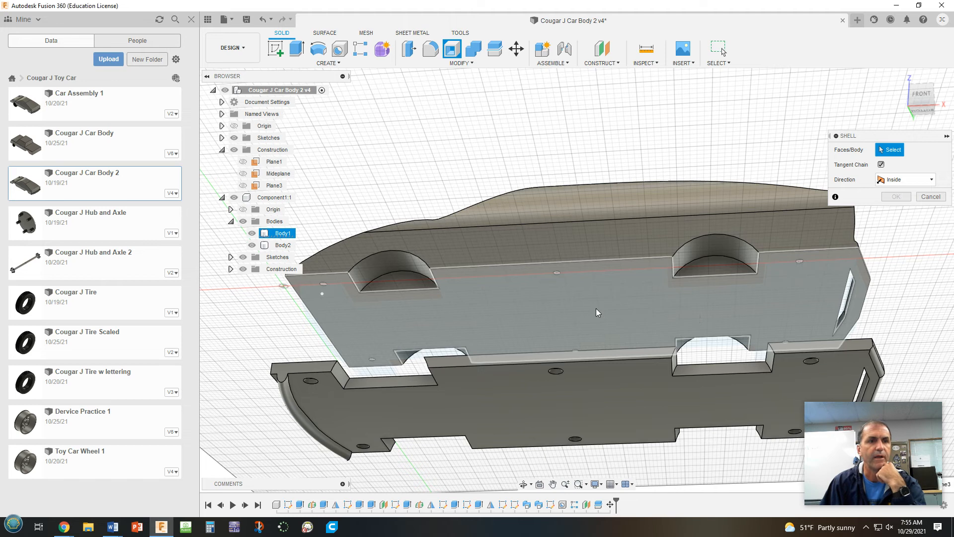
click(595, 310)
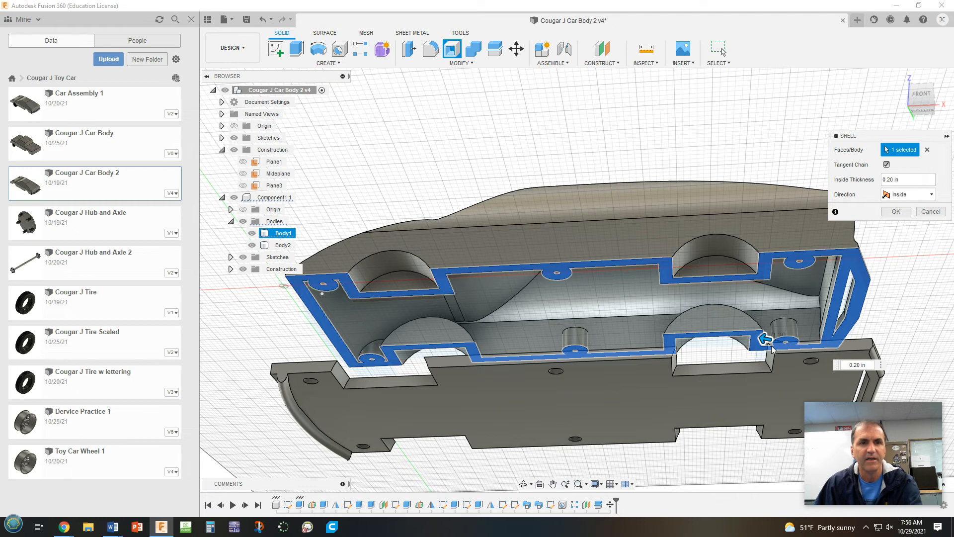
shift+middle_drag(758, 333, 750, 384)
shift+middle_drag(768, 314, 768, 336)
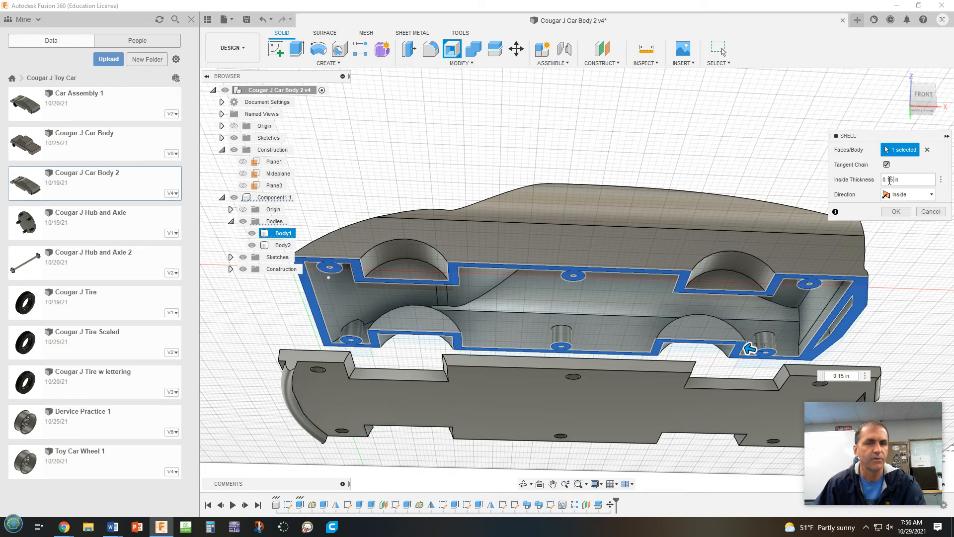
click(896, 213)
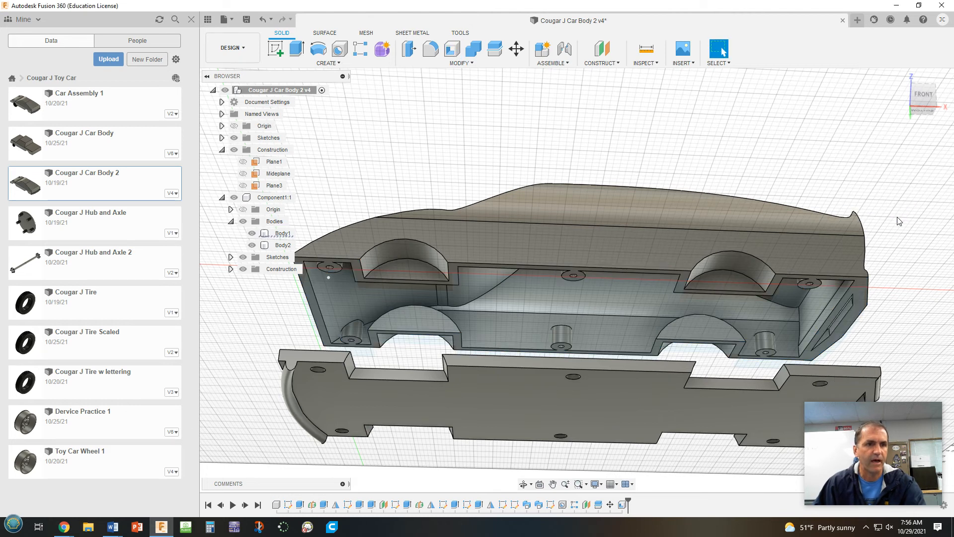
Start a sketch on the flat lower side face of the upper car body
shift+middle_drag(915, 222, 907, 252)
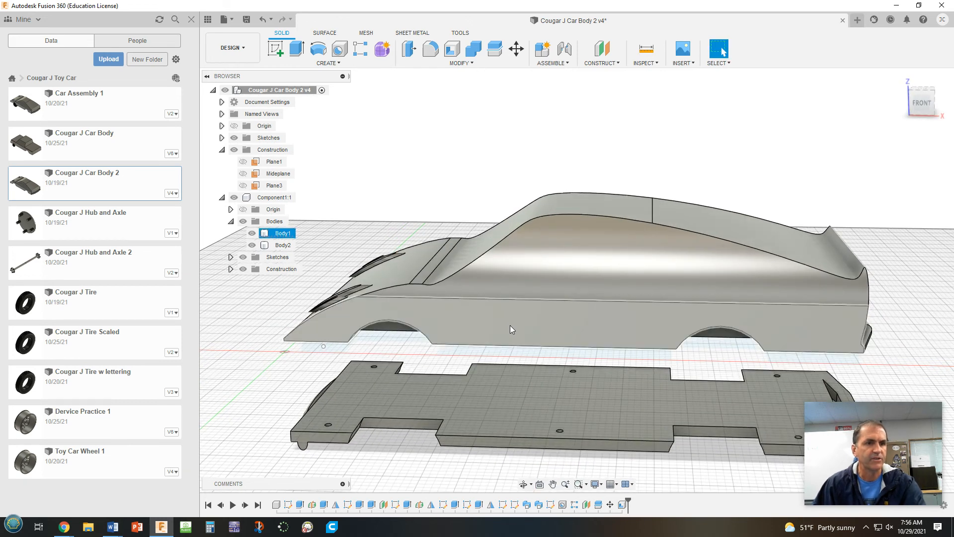
click(275, 48)
click(562, 342)
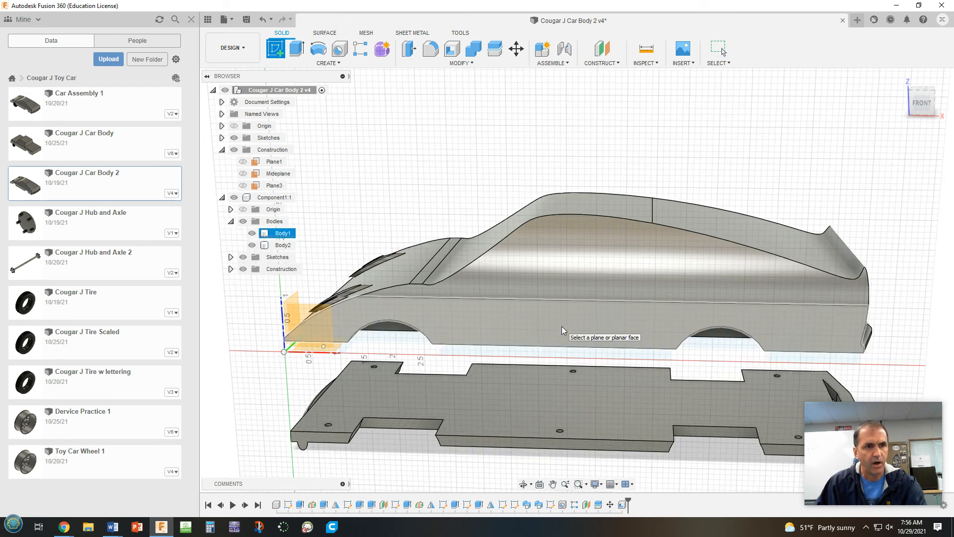
click(559, 328)
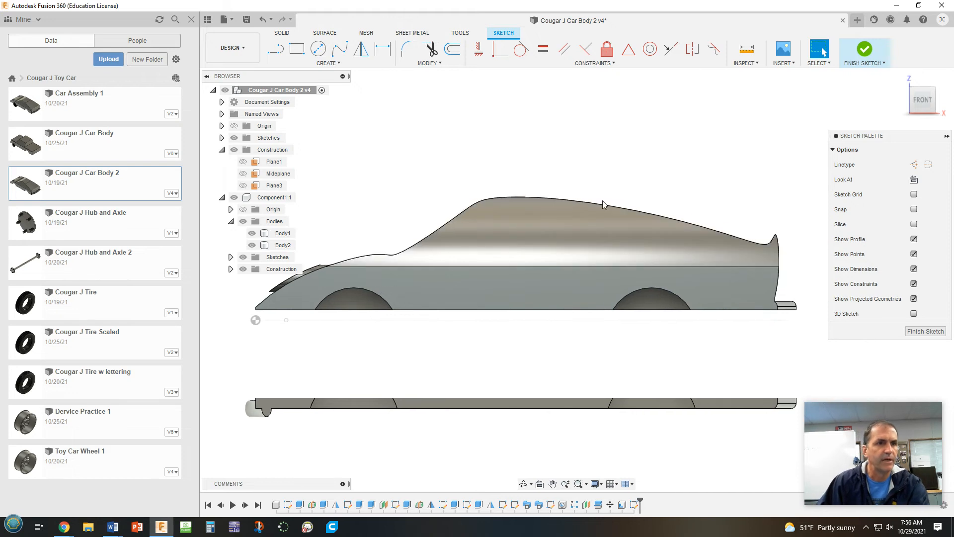
click(560, 223)
key(Escape)
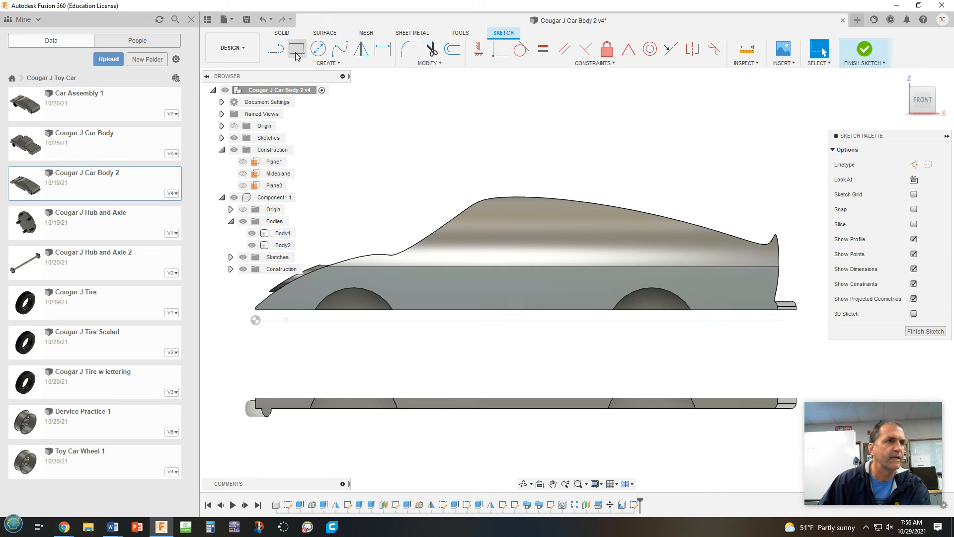
Draw a closed four-sided front window outline with lines, with a slanted windshield-side edge about 1.43 in long and a height of about 0.83 in
click(277, 50)
click(342, 51)
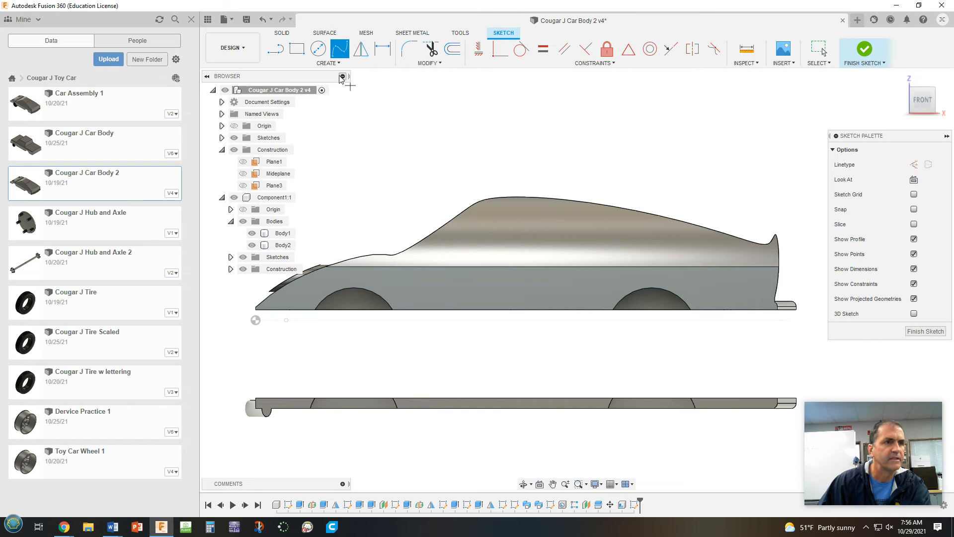
click(274, 49)
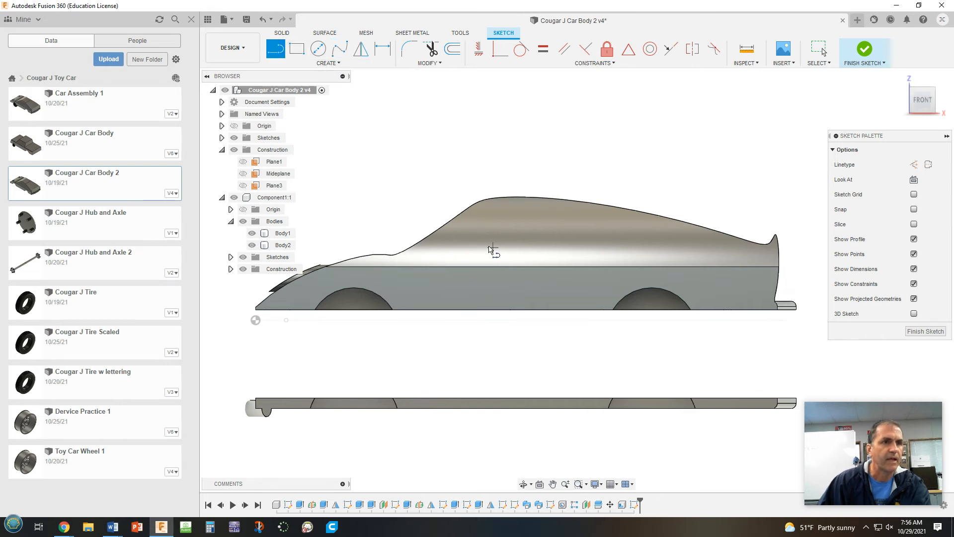
click(422, 253)
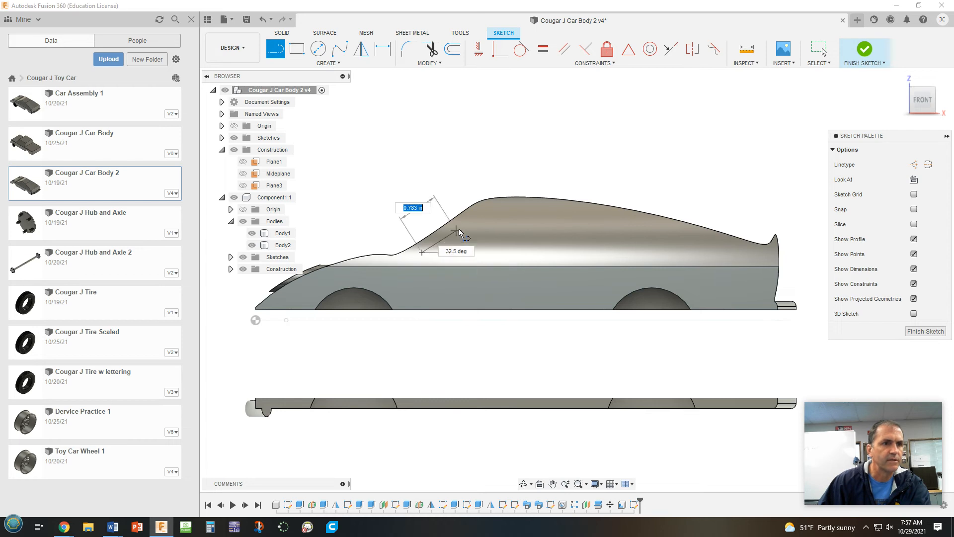
click(484, 209)
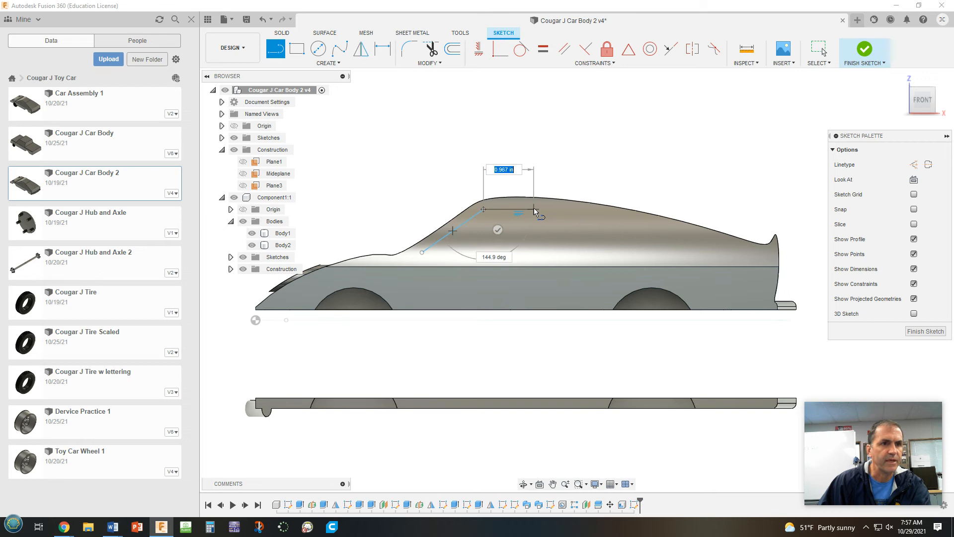
click(544, 210)
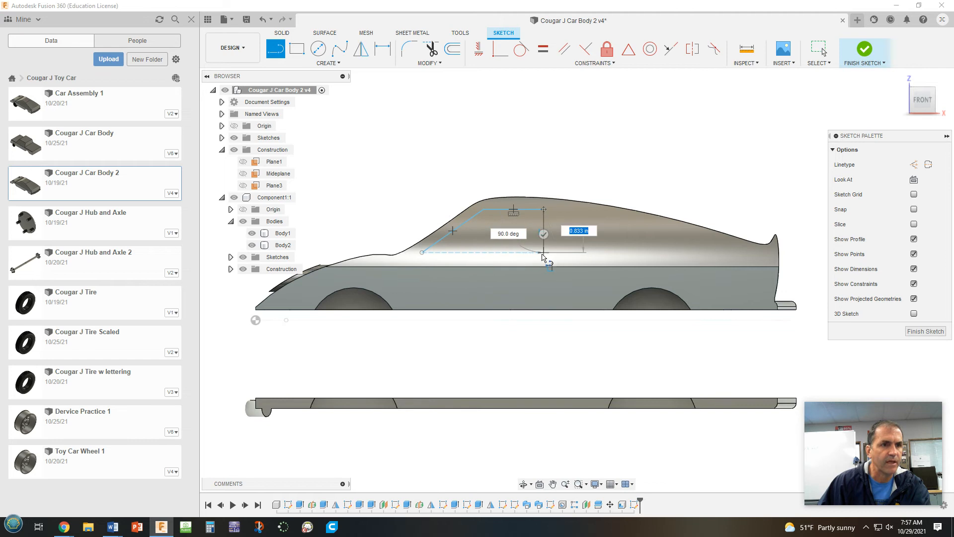
click(543, 253)
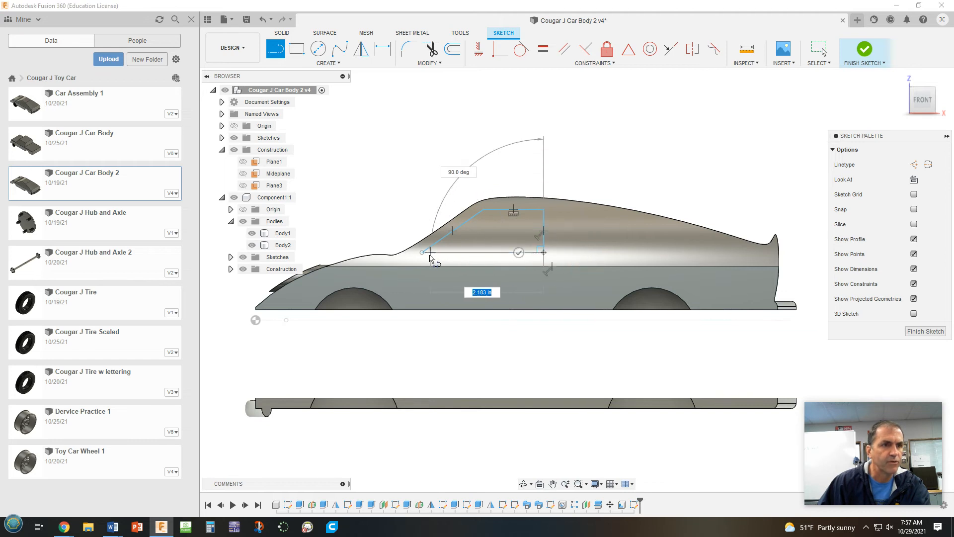
click(422, 254)
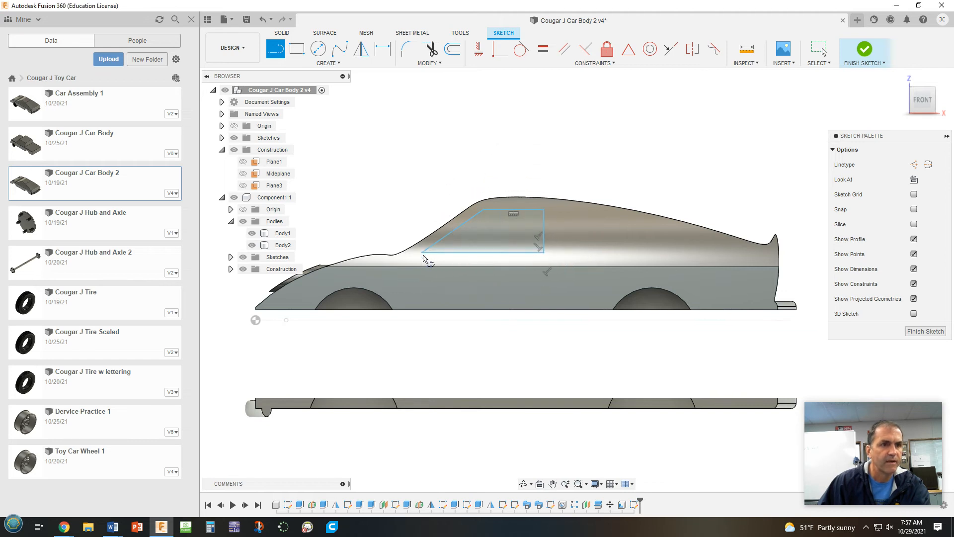
Draw a right-triangle rear window just behind the front window, matching its height and sloping down toward the rear, and finish the sketch
click(555, 209)
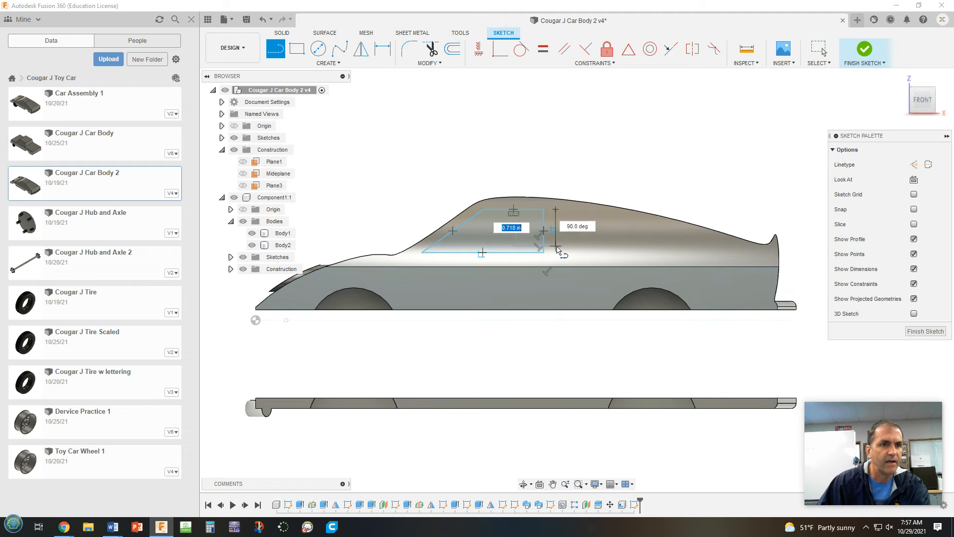
click(556, 252)
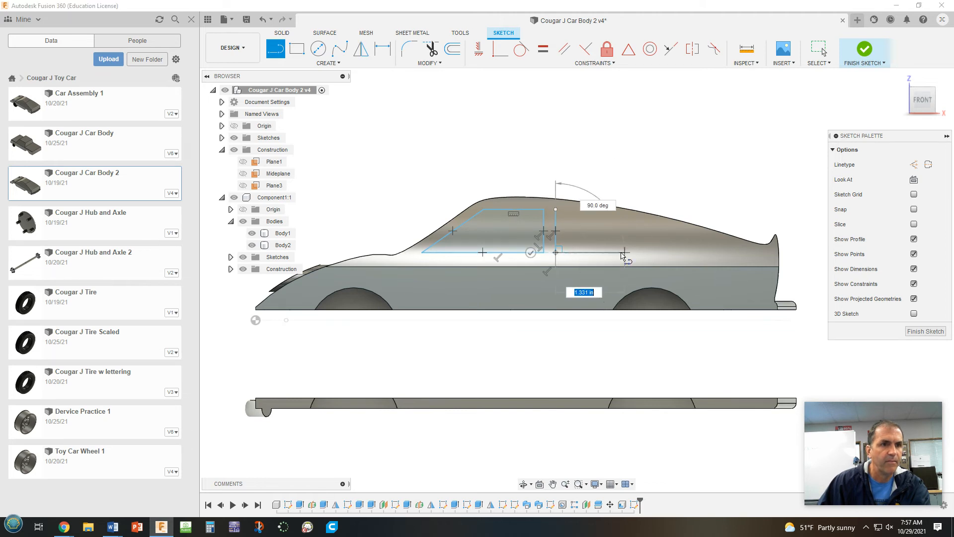
click(664, 253)
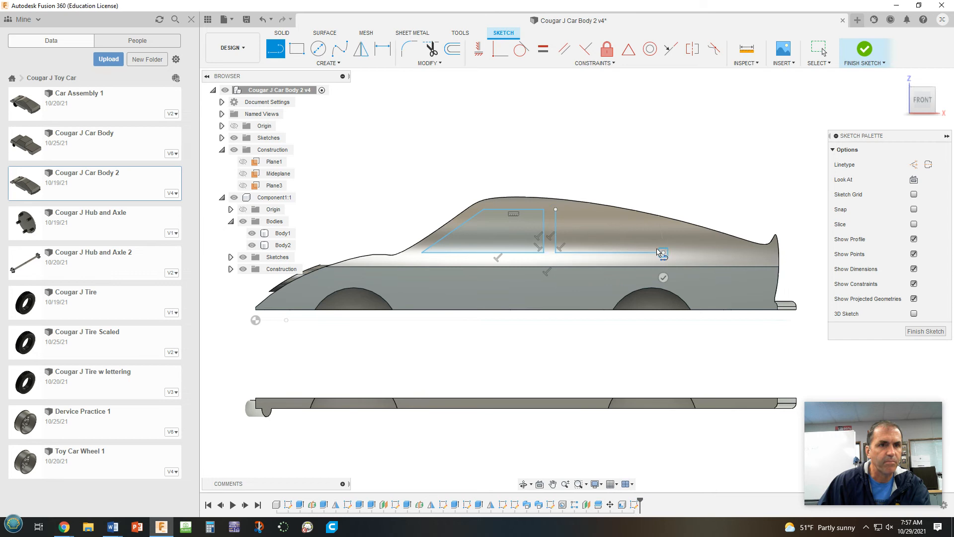
click(556, 210)
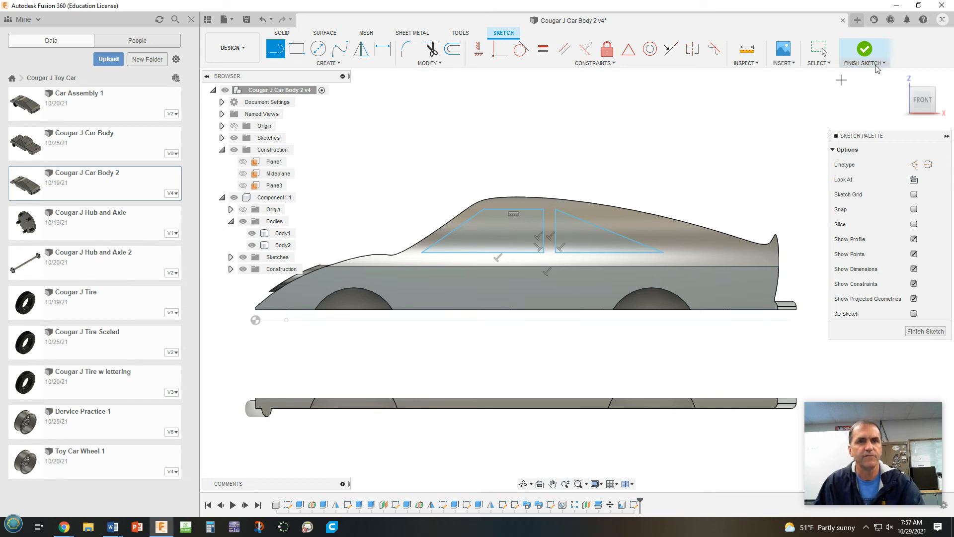
click(862, 54)
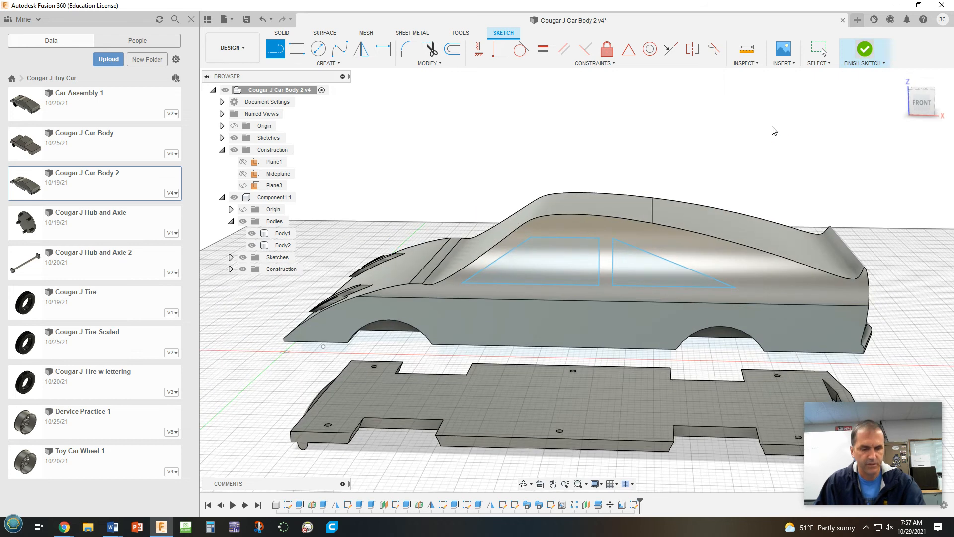
Extrude both window profiles as a cut through the whole car body, with the extent type set to All
shift+middle_drag(802, 151, 768, 132)
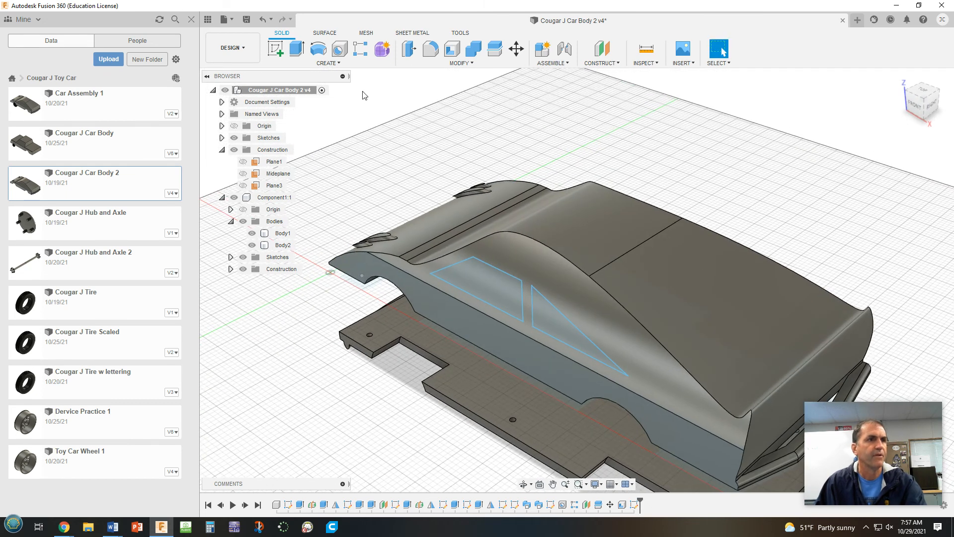
click(295, 50)
click(503, 295)
click(556, 323)
drag(571, 334, 948, 295)
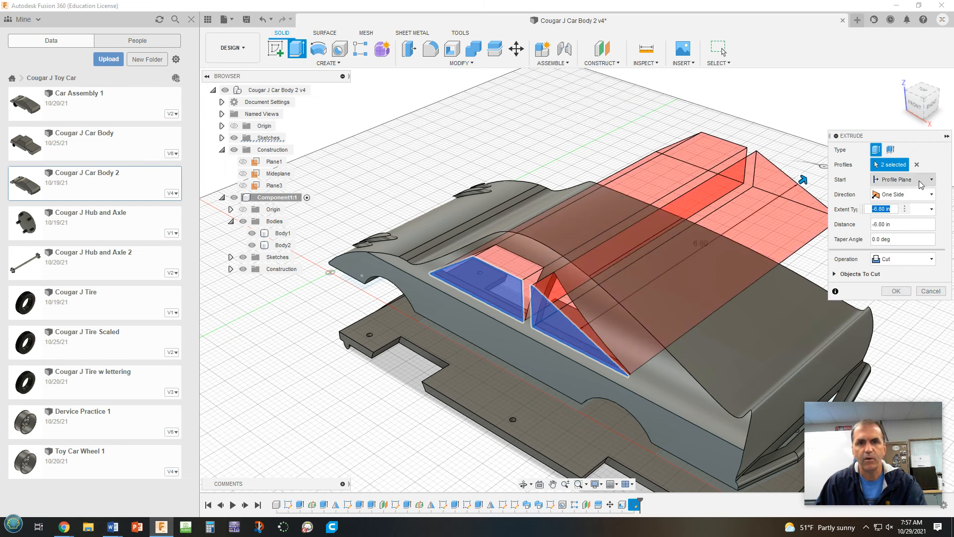
click(927, 198)
click(929, 198)
click(922, 212)
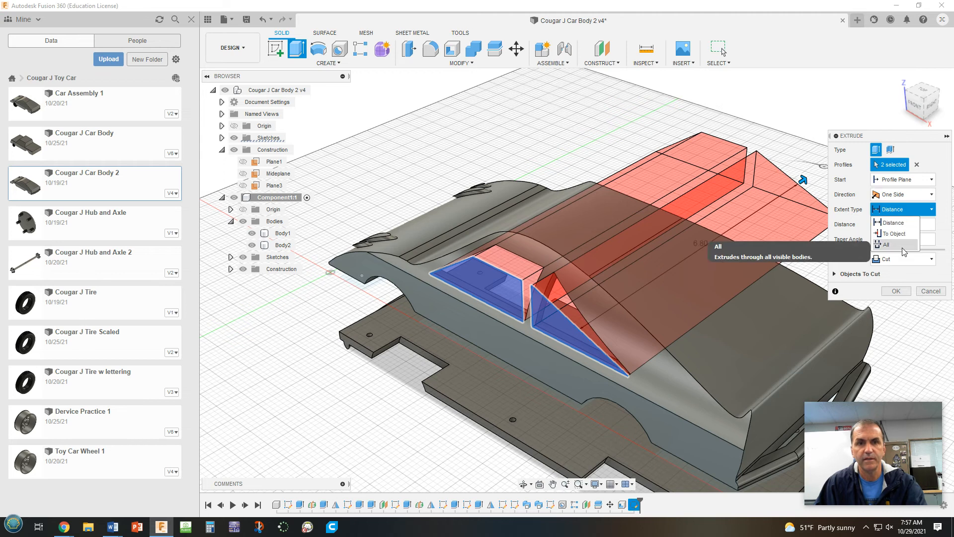
click(900, 244)
click(896, 292)
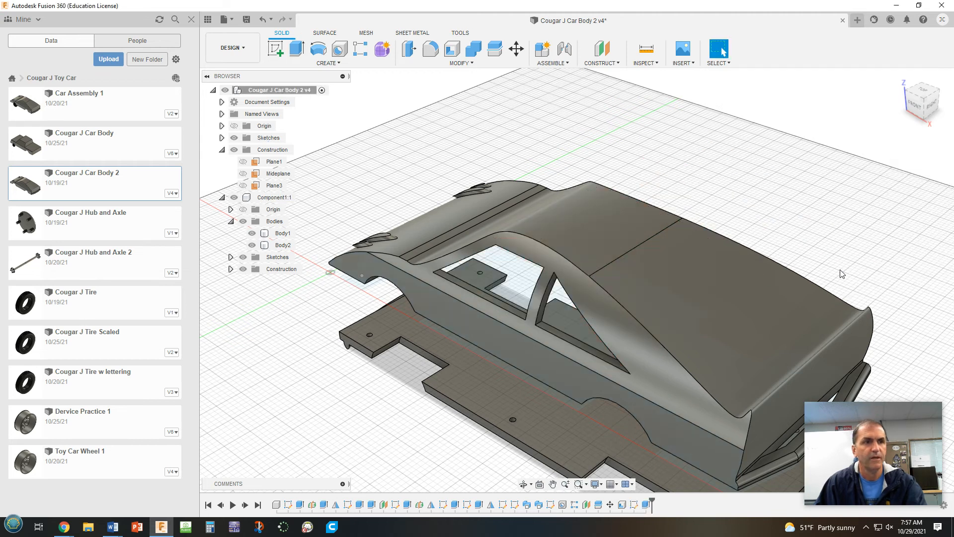
shift+middle_drag(826, 251, 887, 243)
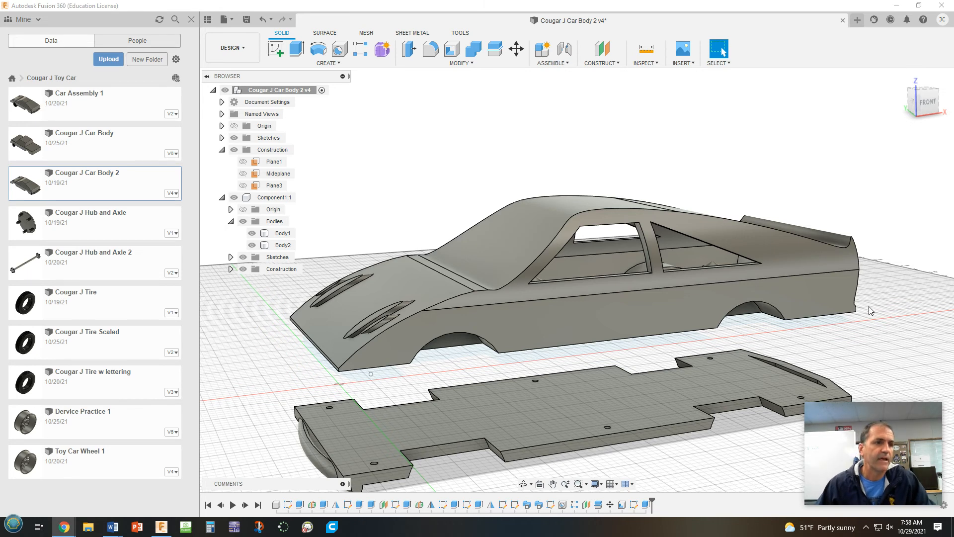
click(853, 266)
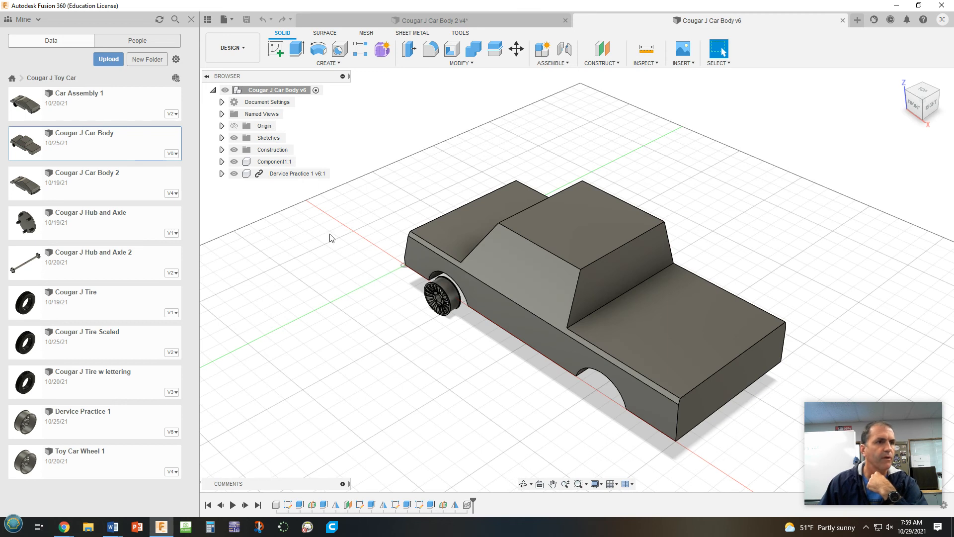
Delete the linked Dervice Practice 1 wheel component from the Cougar J Car Body design
right_click(446, 307)
key(Delete)
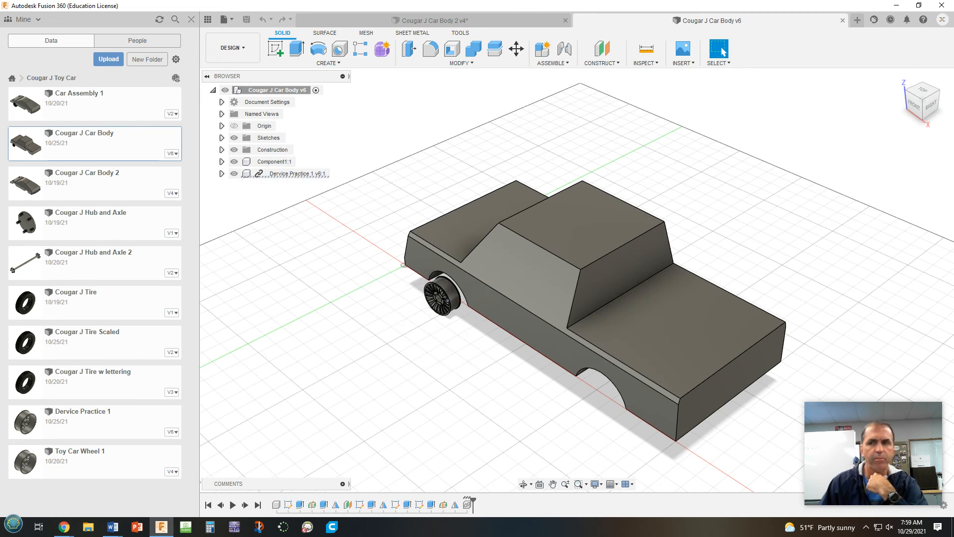
mouse_move(852, 462)
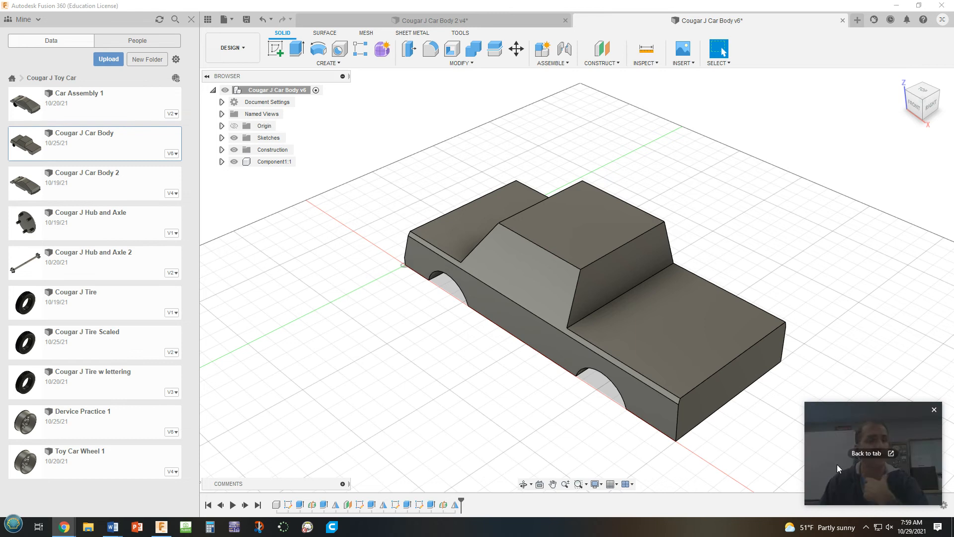
Start a sketch on the flat bottom face of the Cougar J Car Body
shift+middle_drag(615, 417, 648, 322)
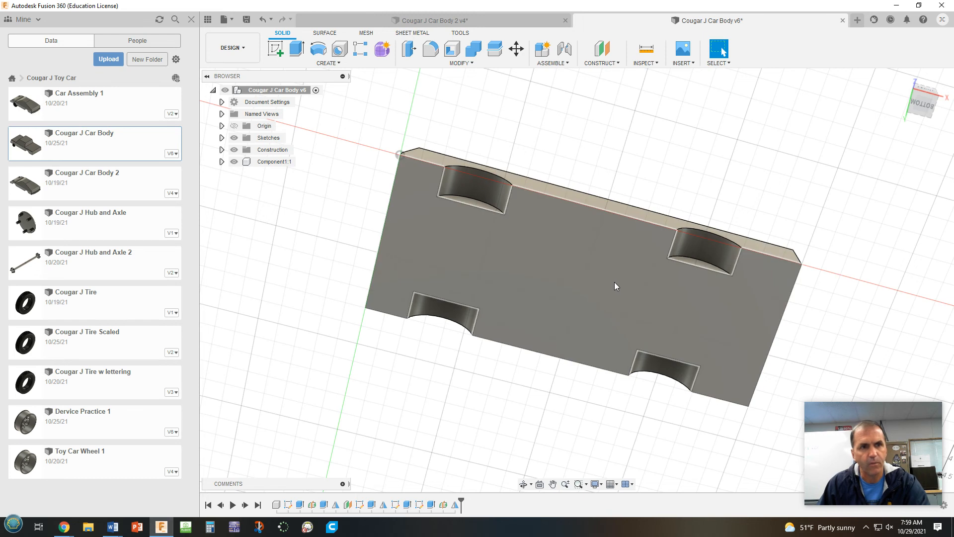
shift+middle_drag(609, 279, 600, 315)
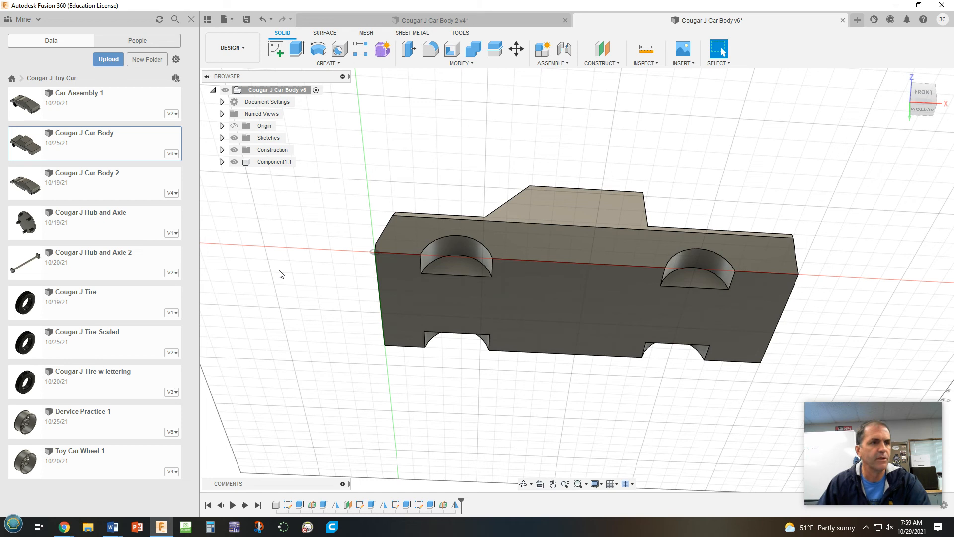
click(276, 49)
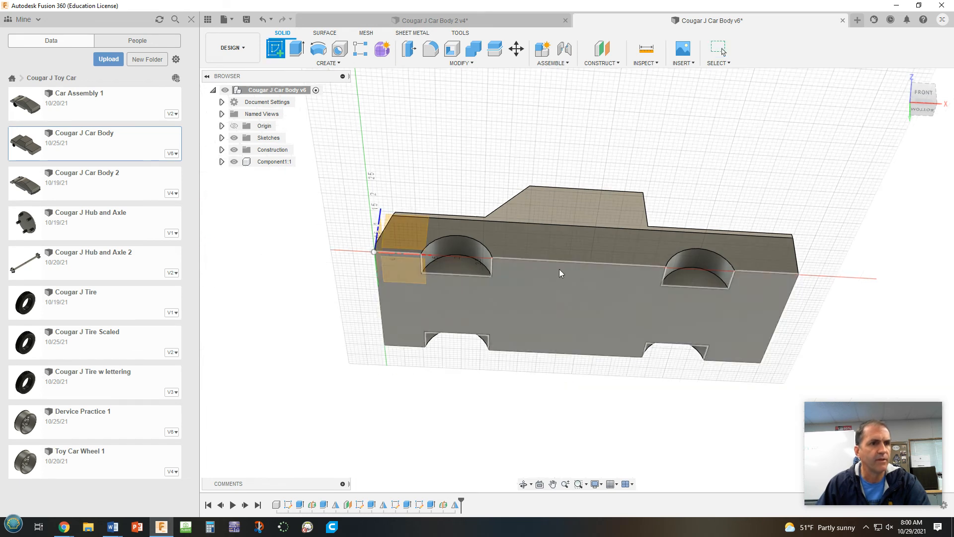
click(557, 298)
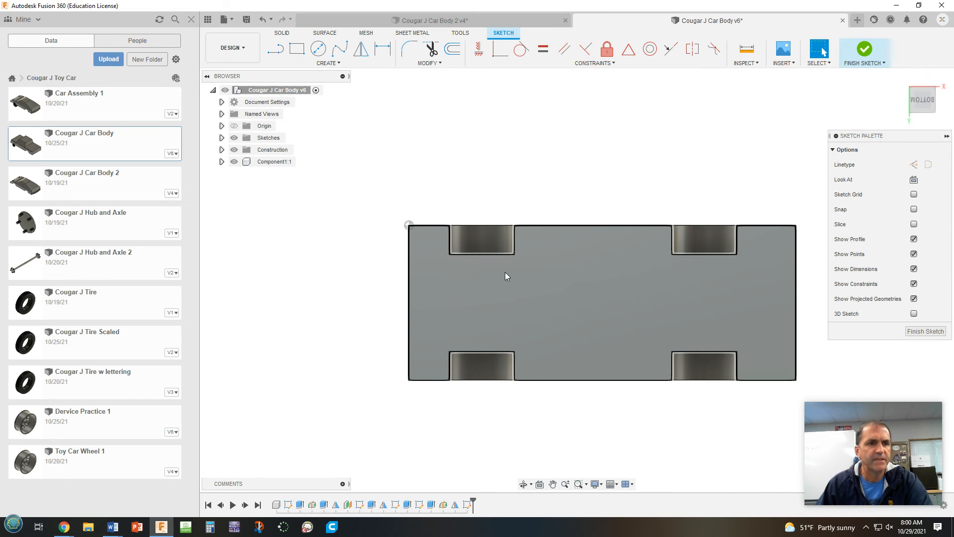
scroll(511, 281, up, 2)
scroll(511, 281, down, 2)
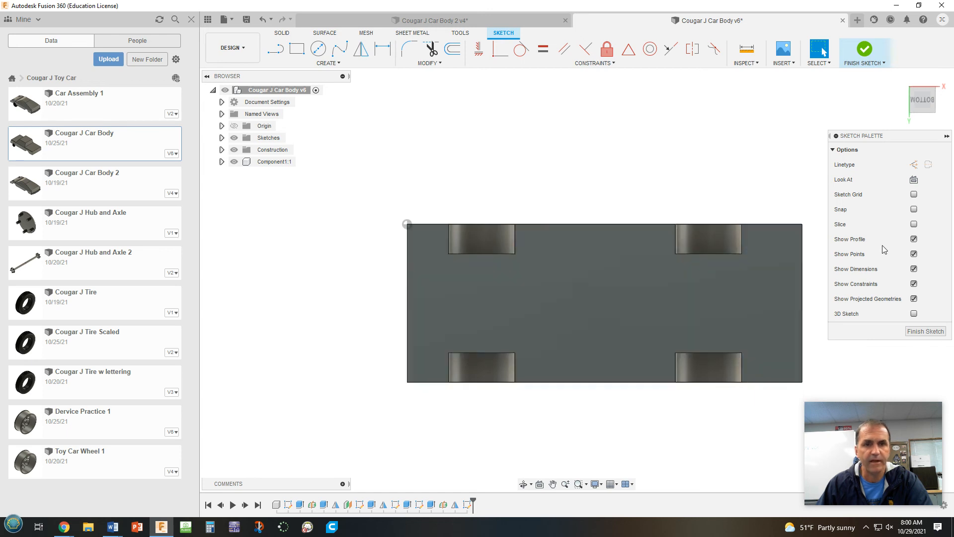
click(271, 51)
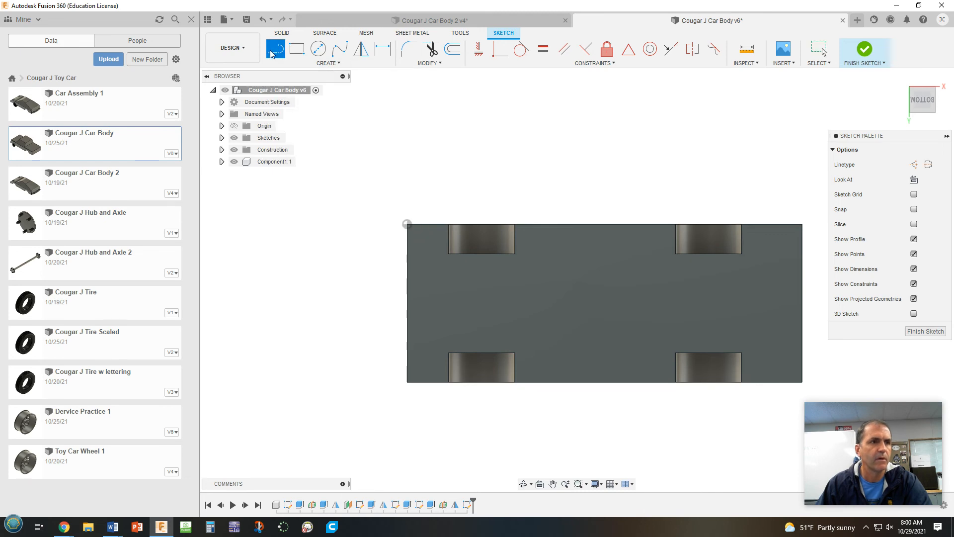
click(496, 276)
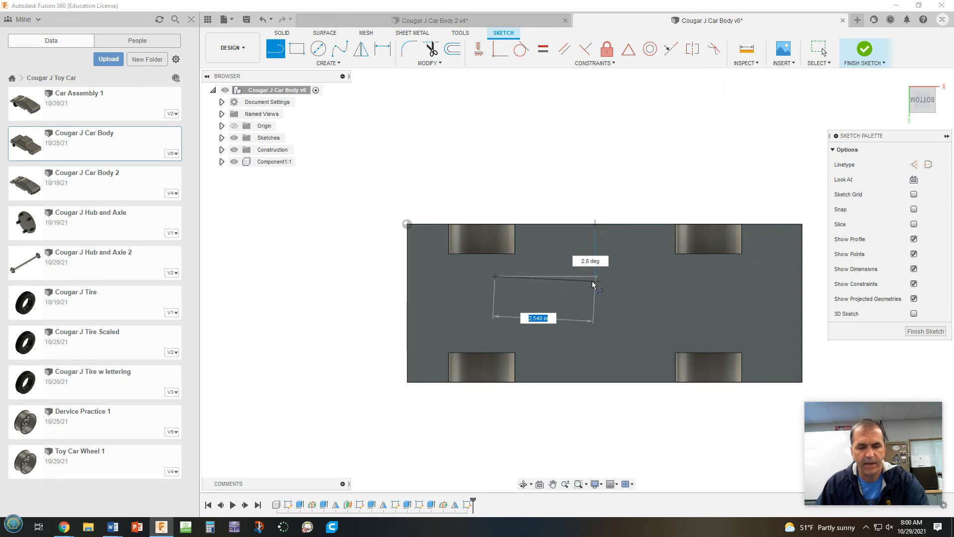
key(Escape)
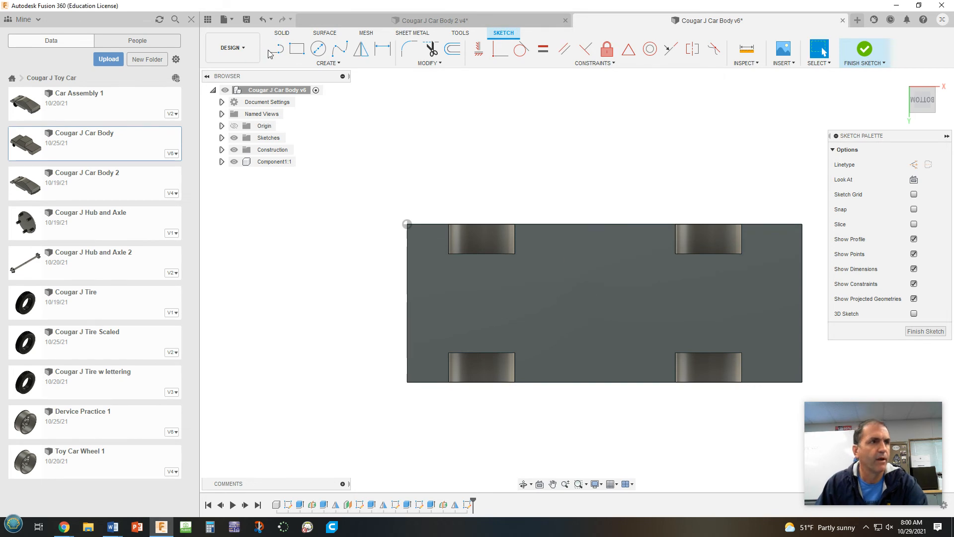
click(273, 50)
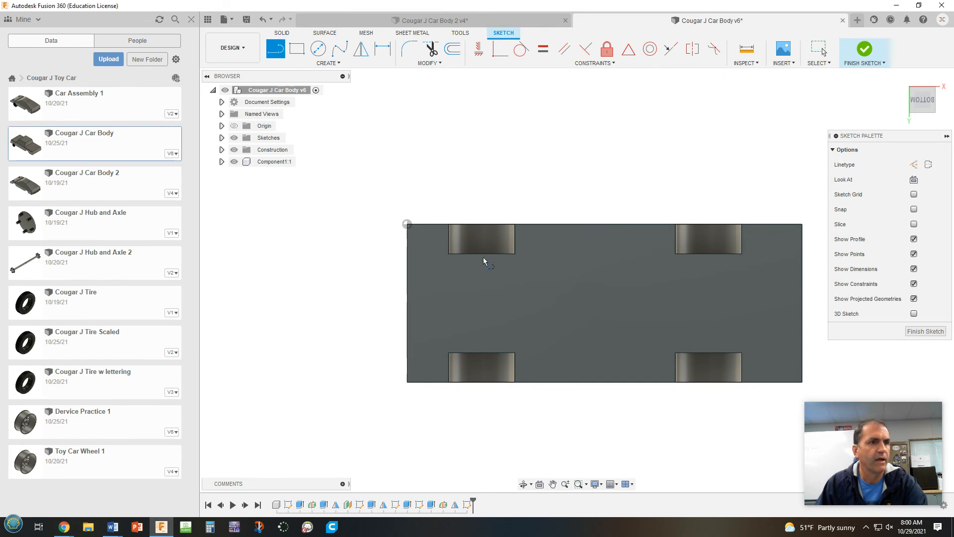
click(518, 277)
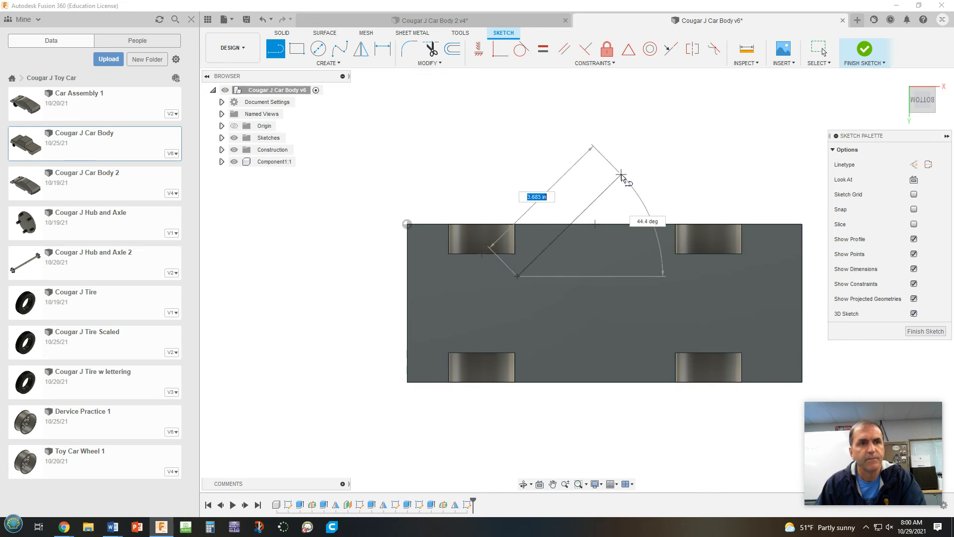
shift+middle_drag(636, 185, 630, 255)
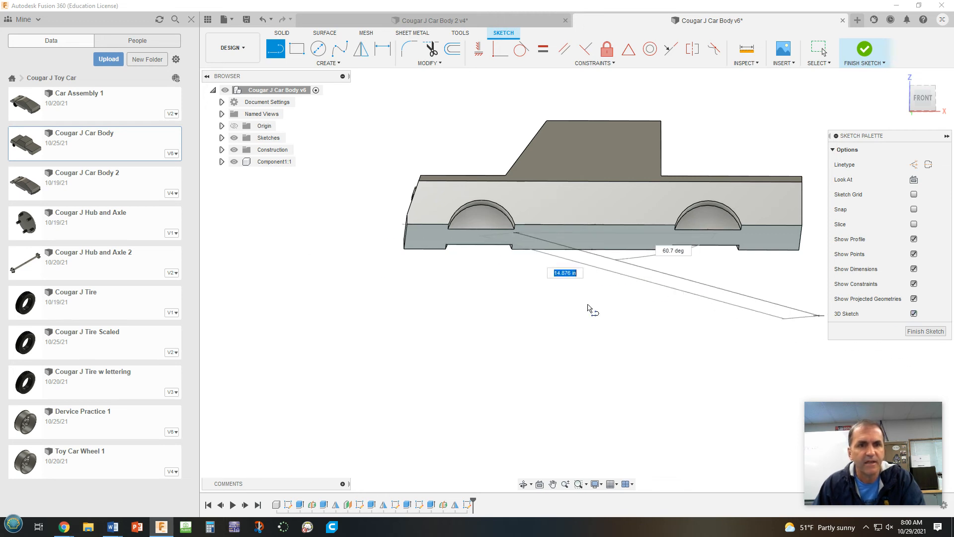
click(530, 234)
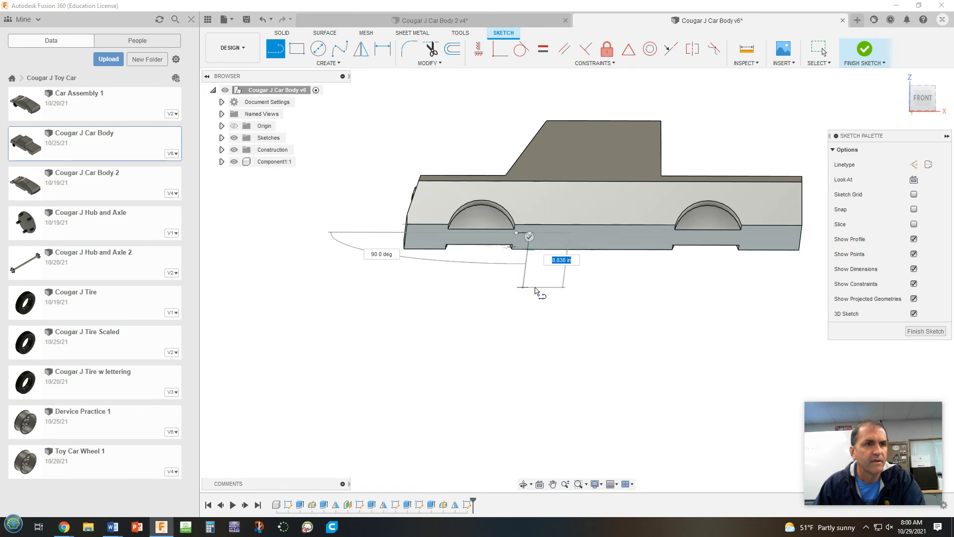
mouse_move(560, 299)
shift+middle_down()
mouse_move(560, 306)
mouse_move(563, 293)
mouse_move(572, 298)
shift+middle_up()
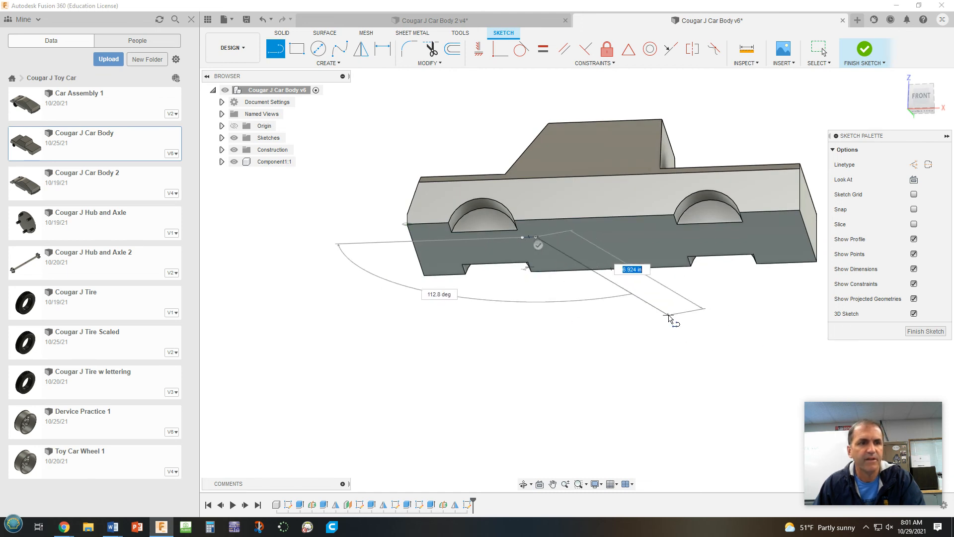
key(Escape)
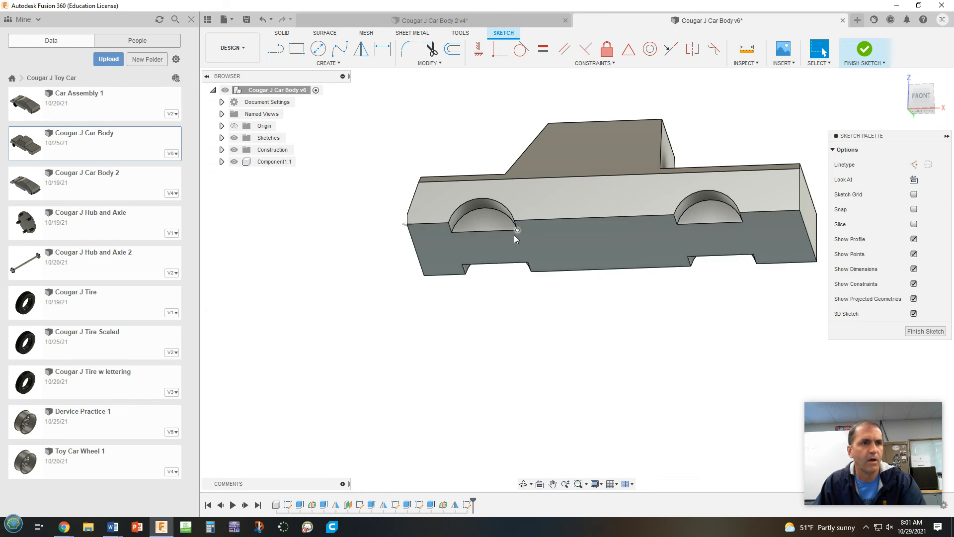
Draw a short 3D sketch line from the underside just behind the front wheel well, angling downward and rearward
click(272, 53)
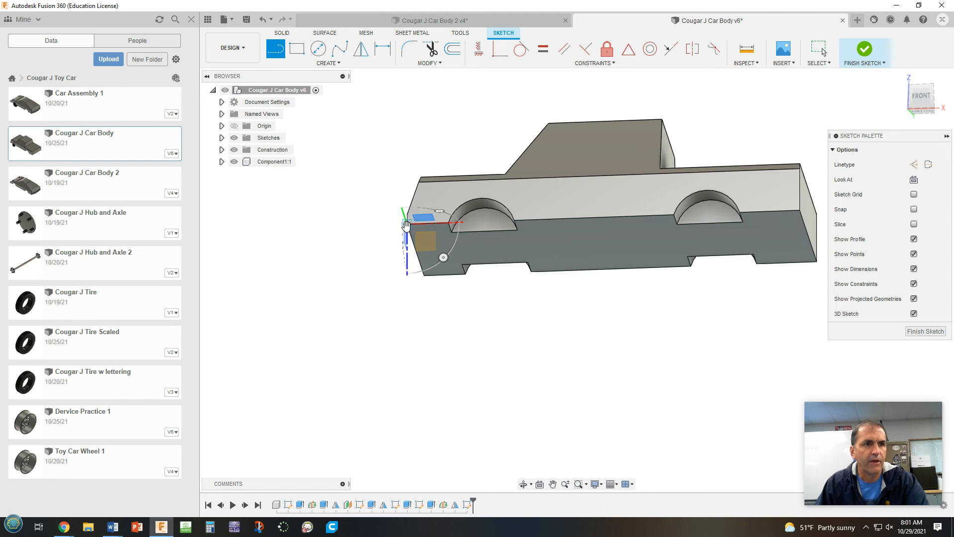
click(529, 236)
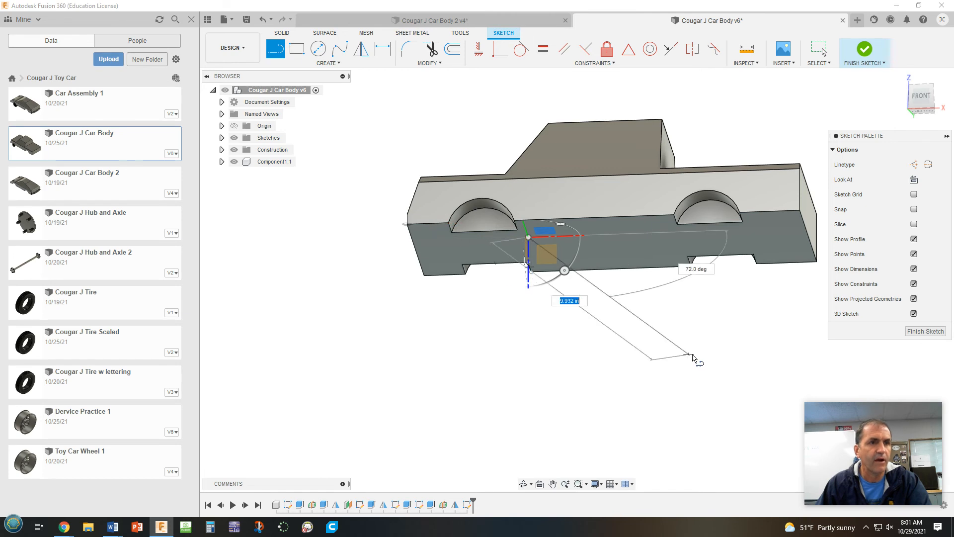
mouse_move(647, 336)
shift+middle_down()
mouse_move(685, 336)
mouse_move(698, 320)
mouse_move(663, 318)
mouse_move(650, 335)
mouse_move(653, 353)
shift+middle_up()
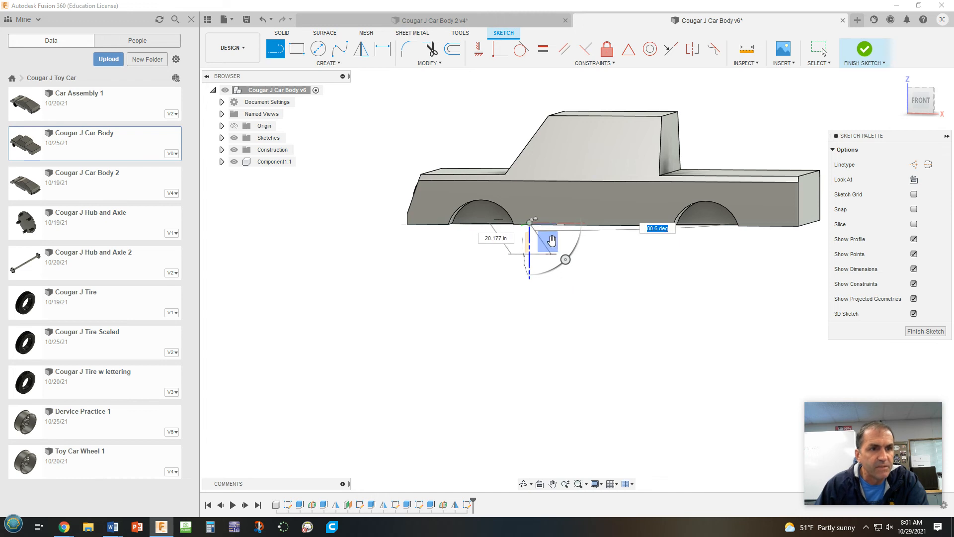
mouse_move(554, 242)
shift+middle_down()
mouse_move(567, 230)
mouse_move(555, 241)
shift+middle_up()
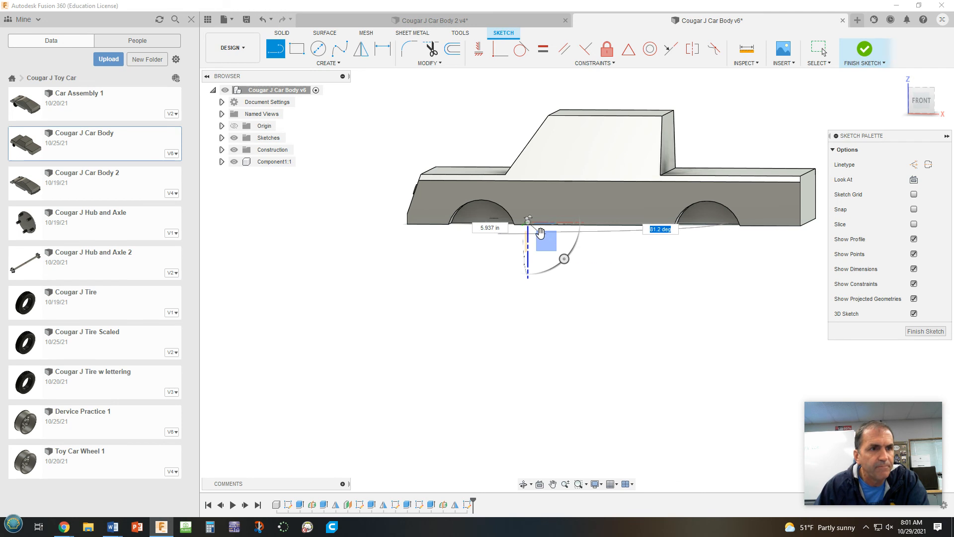
scroll(539, 231, up, 5)
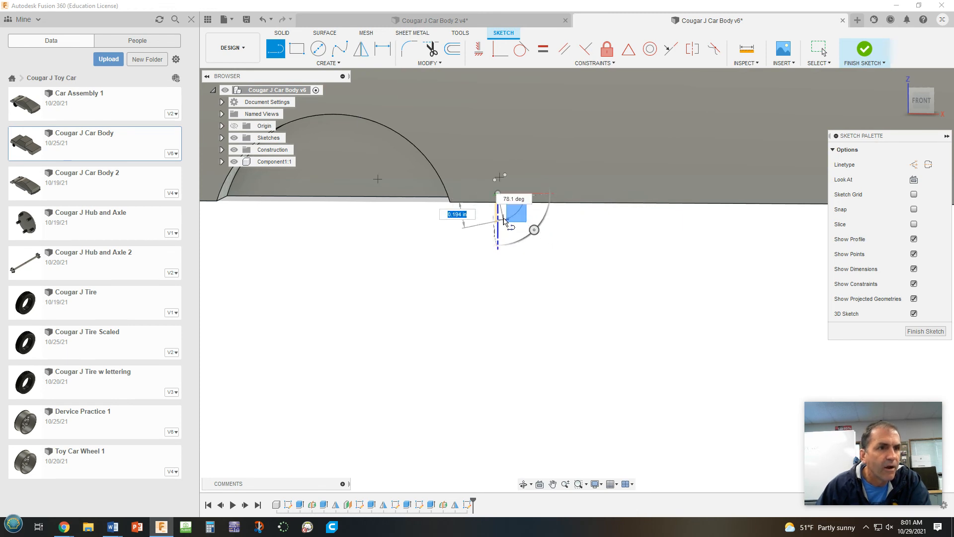
click(521, 217)
Try drawing a second segment from the short line's lower end toward the car's side, and undo it
drag(567, 241, 567, 284)
mouse_move(568, 284)
shift+middle_down()
mouse_move(587, 255)
mouse_move(589, 239)
mouse_move(579, 270)
mouse_move(586, 224)
shift+middle_up()
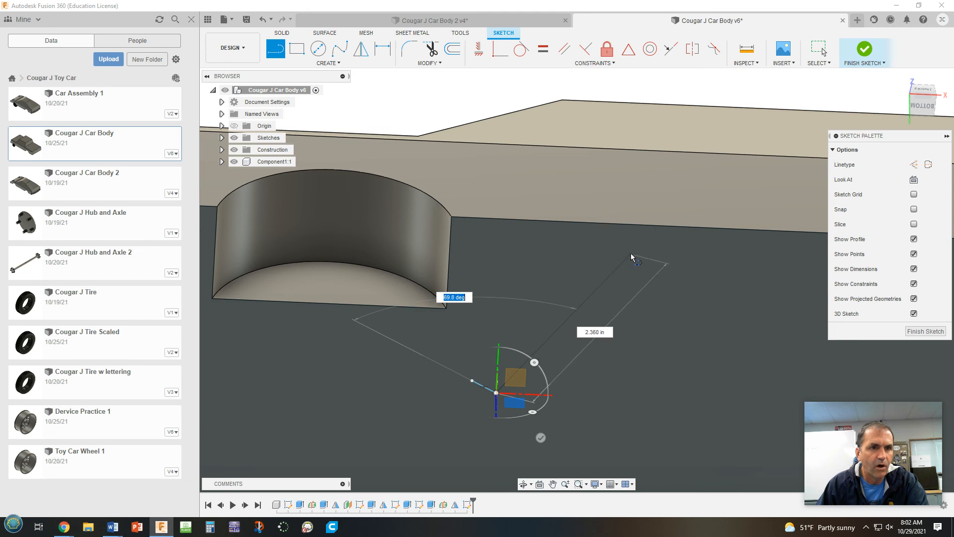
click(584, 241)
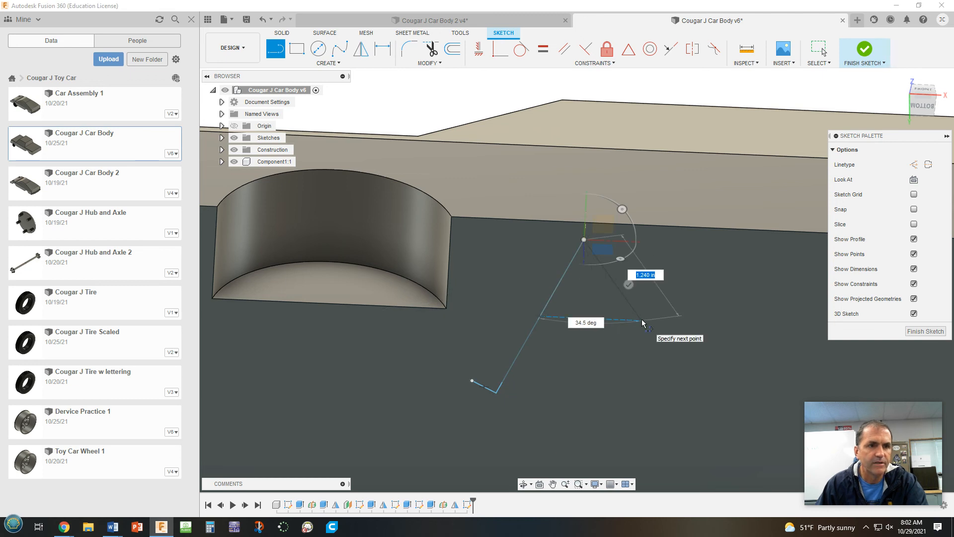
mouse_move(642, 320)
shift+middle_down()
mouse_move(633, 336)
mouse_move(645, 289)
mouse_move(625, 379)
mouse_move(645, 341)
mouse_move(641, 356)
shift+middle_up()
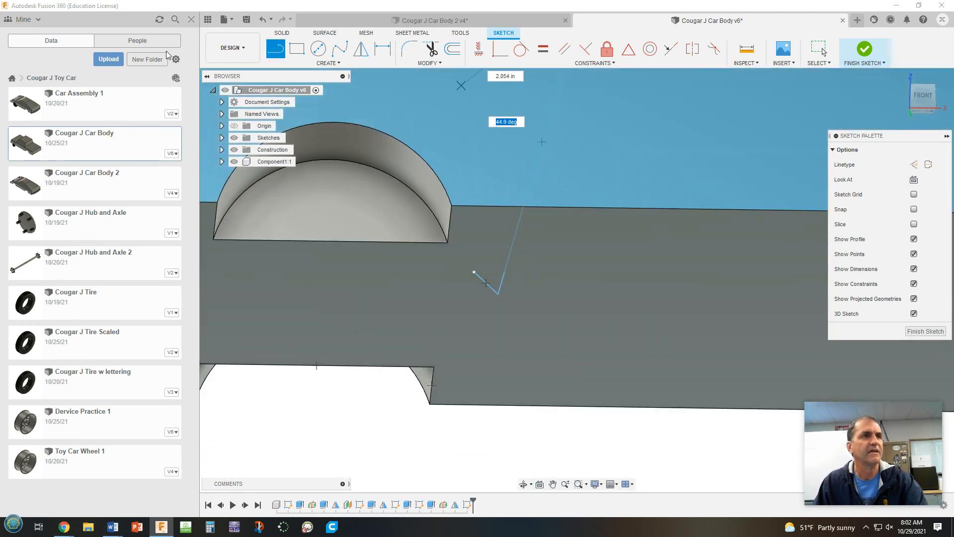
click(262, 21)
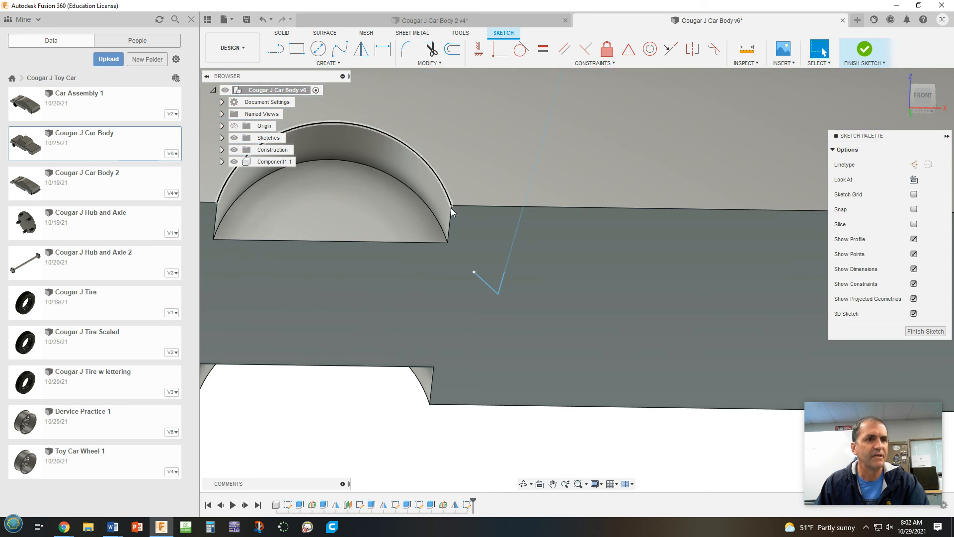
click(263, 21)
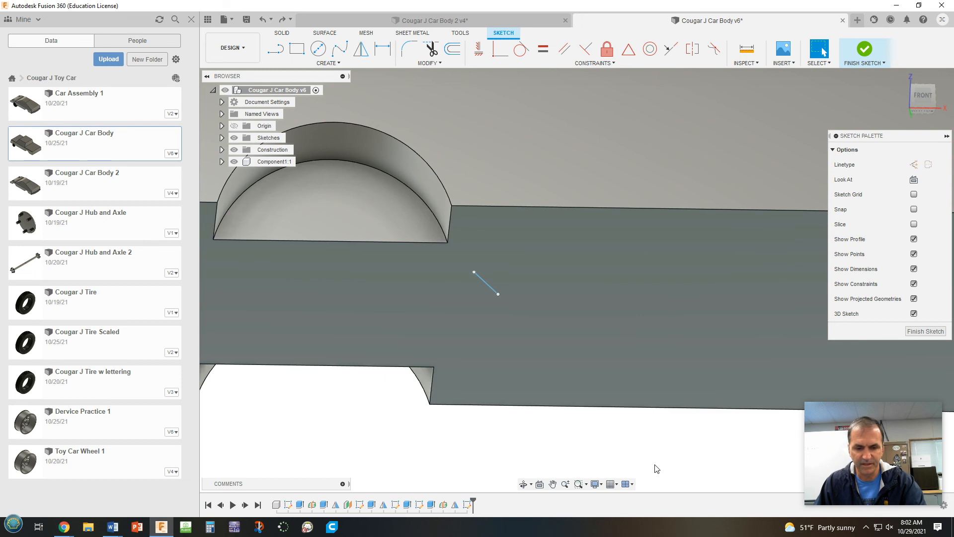
From the short line's lower end, draw a segment about 1.58 in long toward the side edge and one about 1.22 in rearward along X
shift+middle_drag(664, 445, 662, 464)
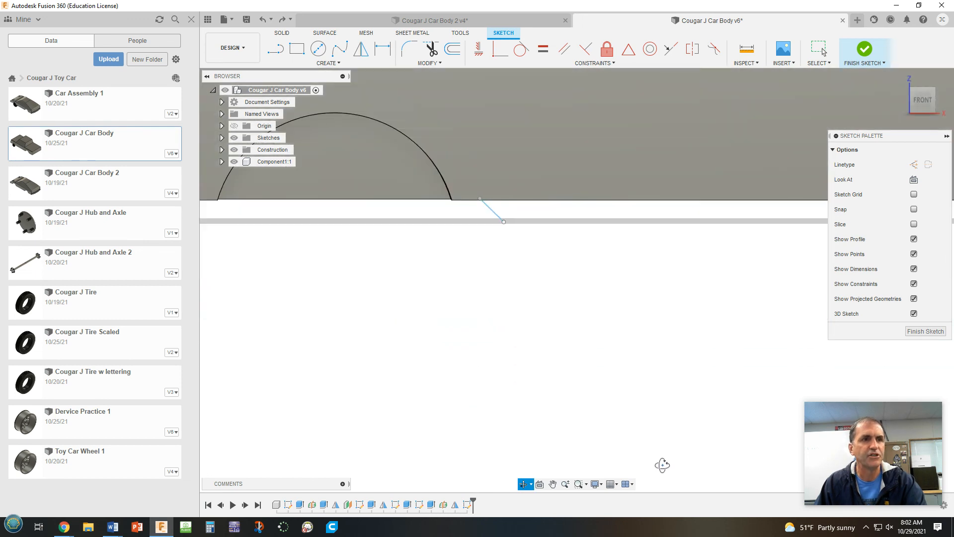
shift+middle_drag(659, 402, 660, 388)
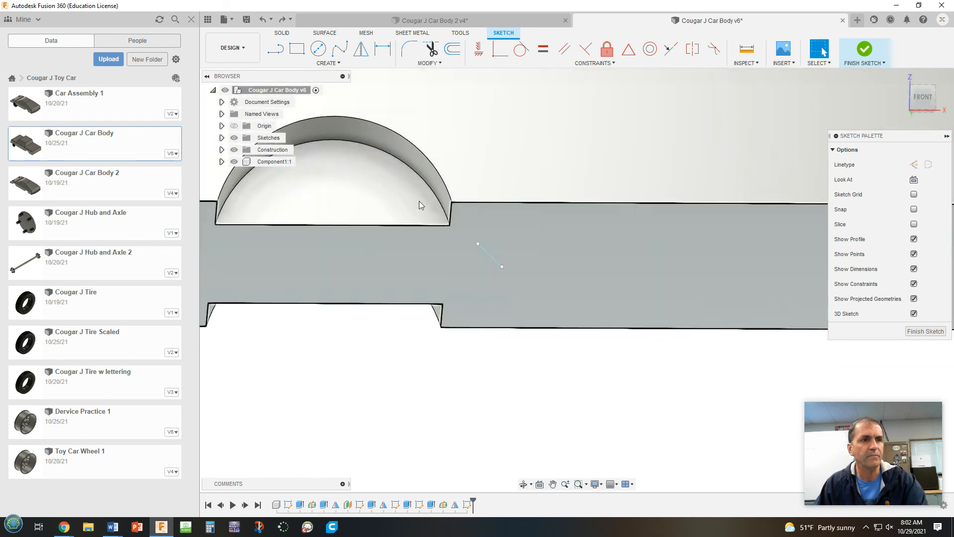
click(273, 51)
click(502, 266)
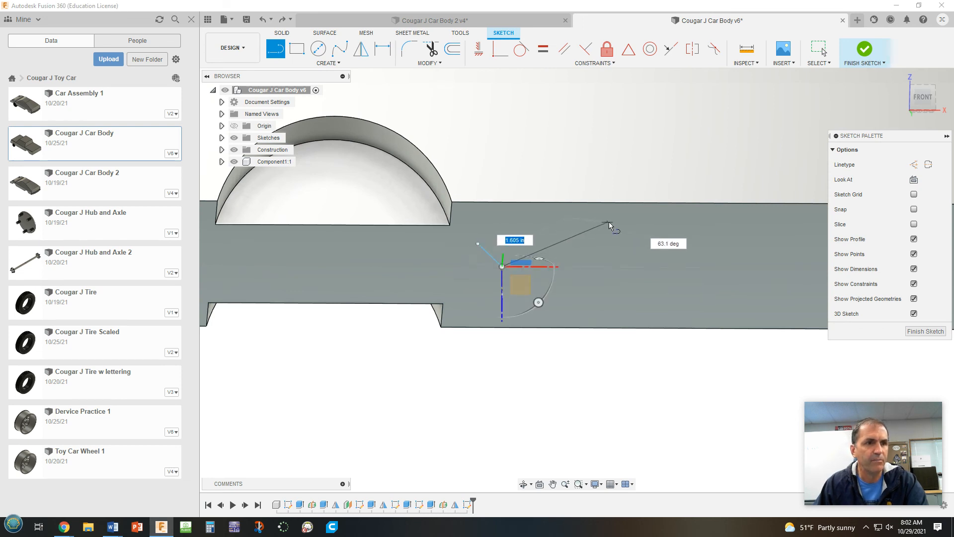
shift+middle_drag(610, 222, 610, 219)
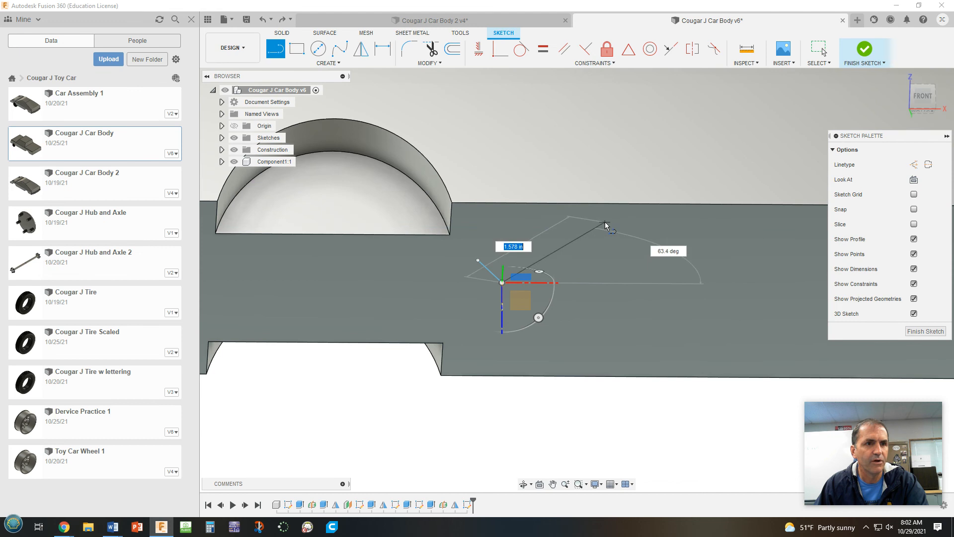
click(604, 222)
shift+middle_drag(666, 272, 692, 243)
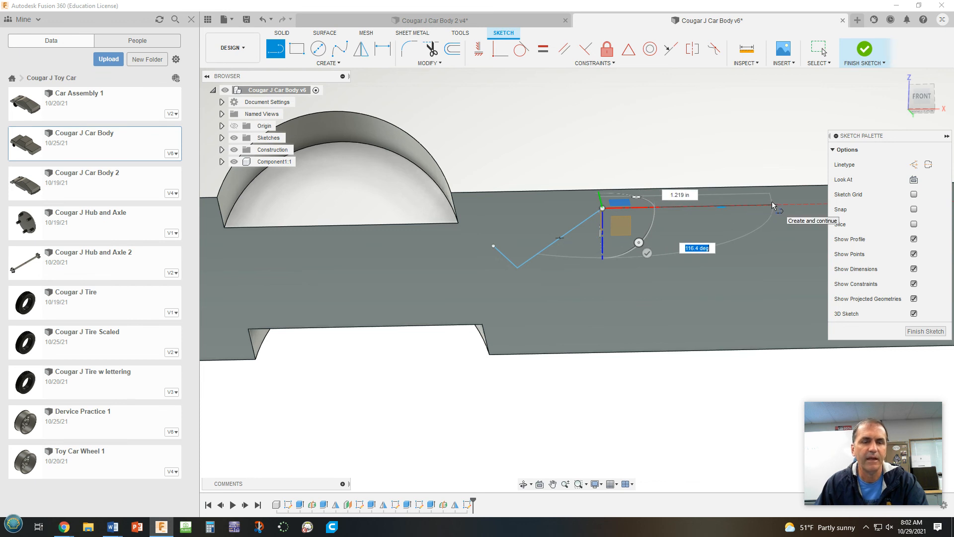
click(771, 201)
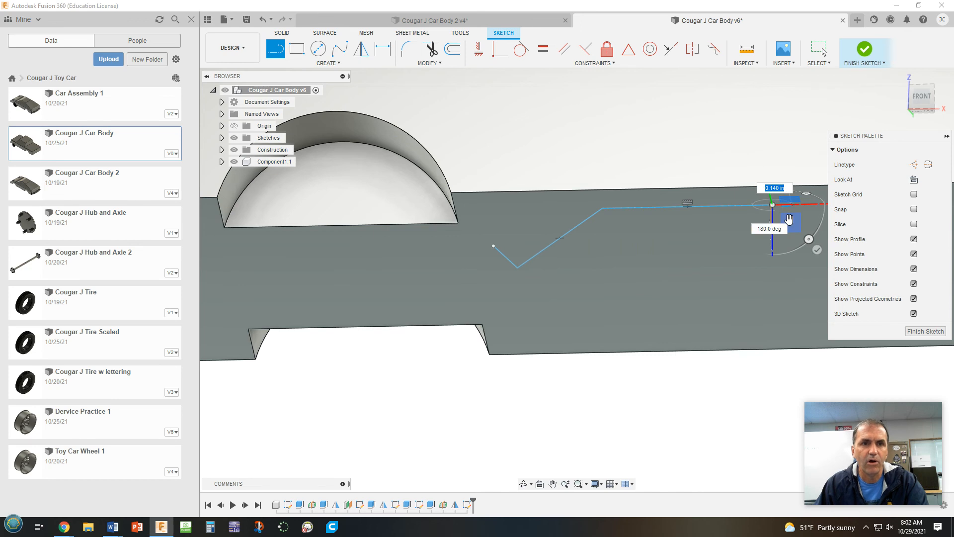
Add a segment about 0.34 in long angling upward from the path's rear end, and finish the sketch
mouse_move(791, 221)
shift+middle_down()
mouse_move(775, 232)
mouse_move(785, 211)
shift+middle_up()
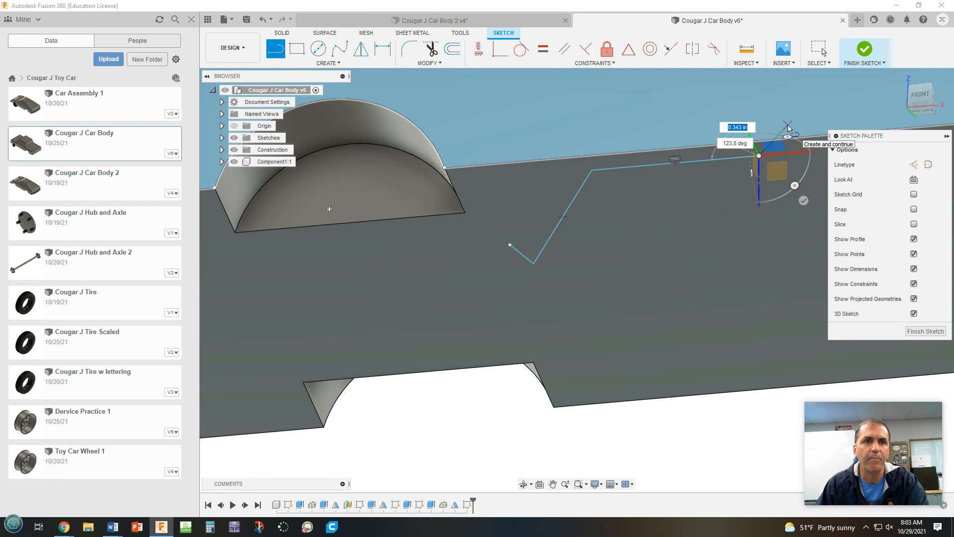
click(788, 126)
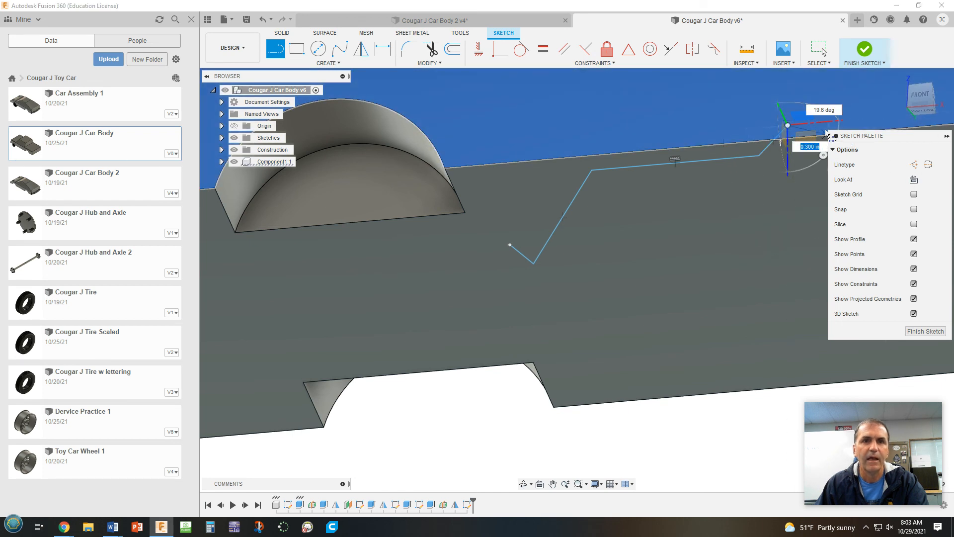
middle_drag(818, 120, 662, 165)
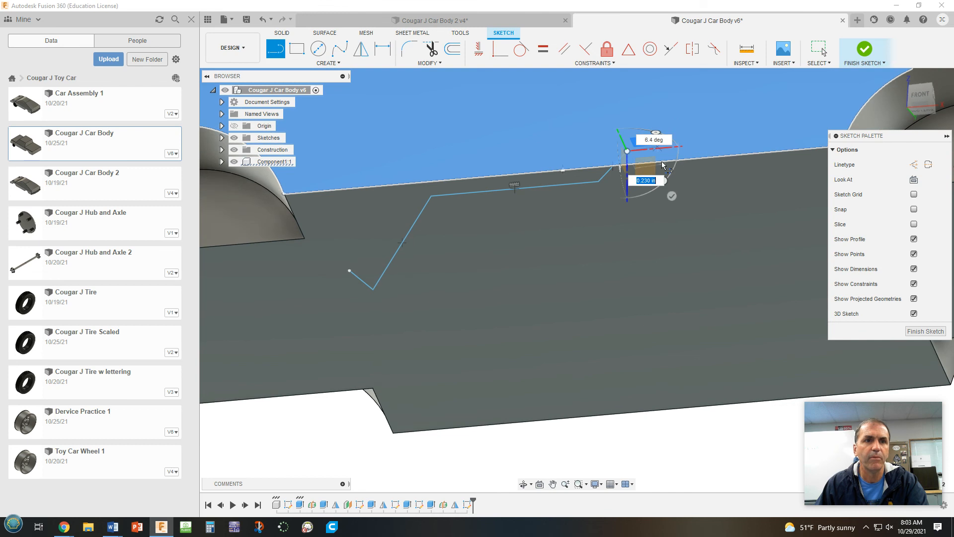
click(672, 196)
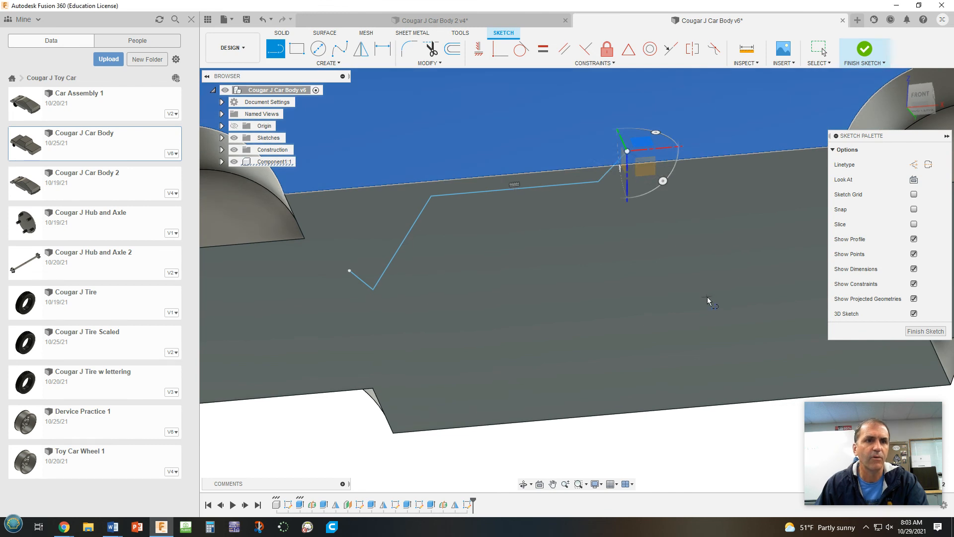
click(925, 330)
Delete the upward-angled last segment at the rear end of the line path
mouse_move(740, 226)
shift+middle_down()
mouse_move(728, 225)
mouse_move(730, 249)
mouse_move(743, 237)
mouse_move(728, 237)
shift+middle_up()
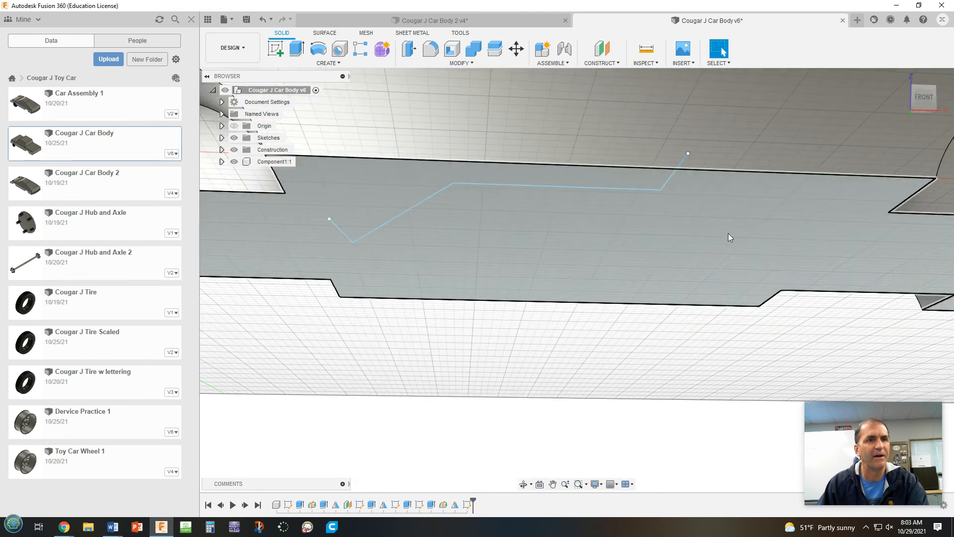
click(669, 180)
key(Delete)
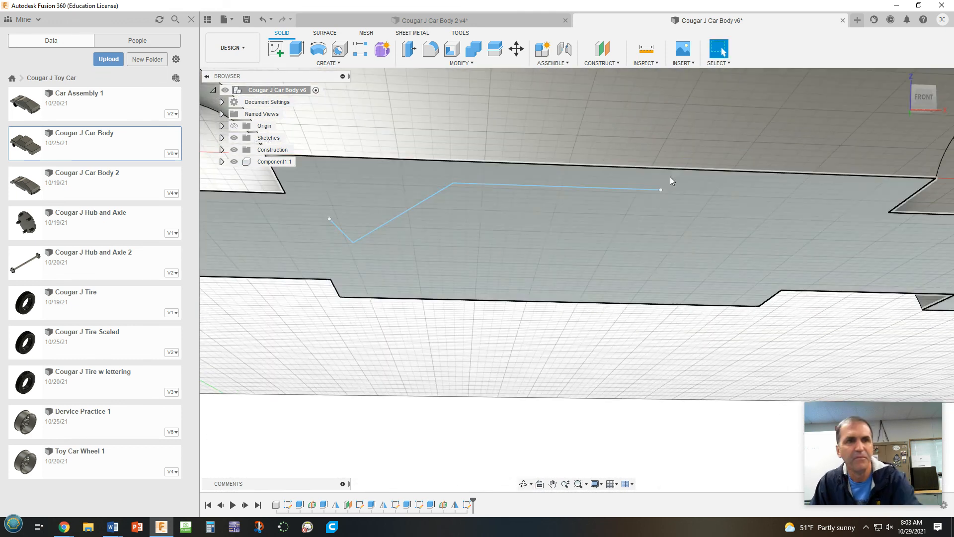
Reopen the 3D line path sketch and add a short segment from the path's rear end
shift+middle_drag(707, 251, 705, 249)
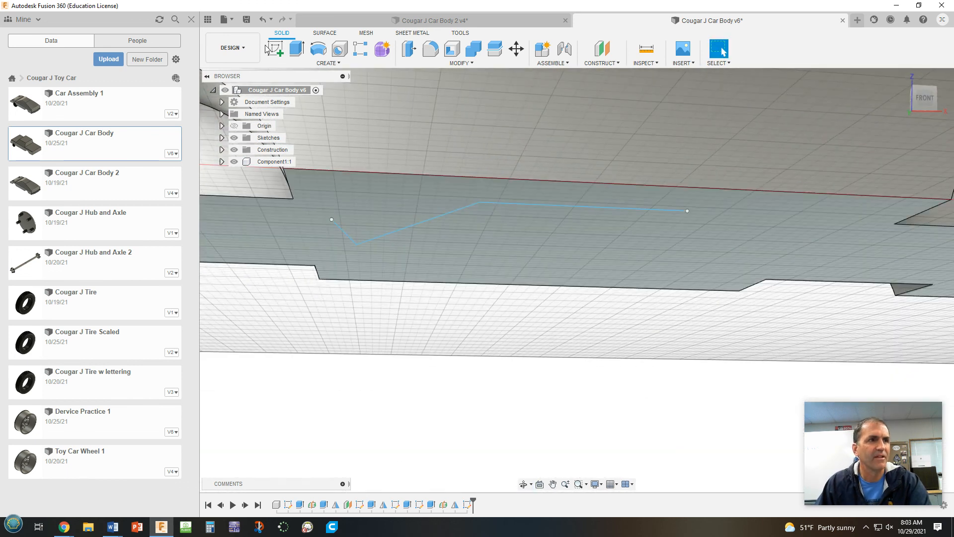
double_click(469, 505)
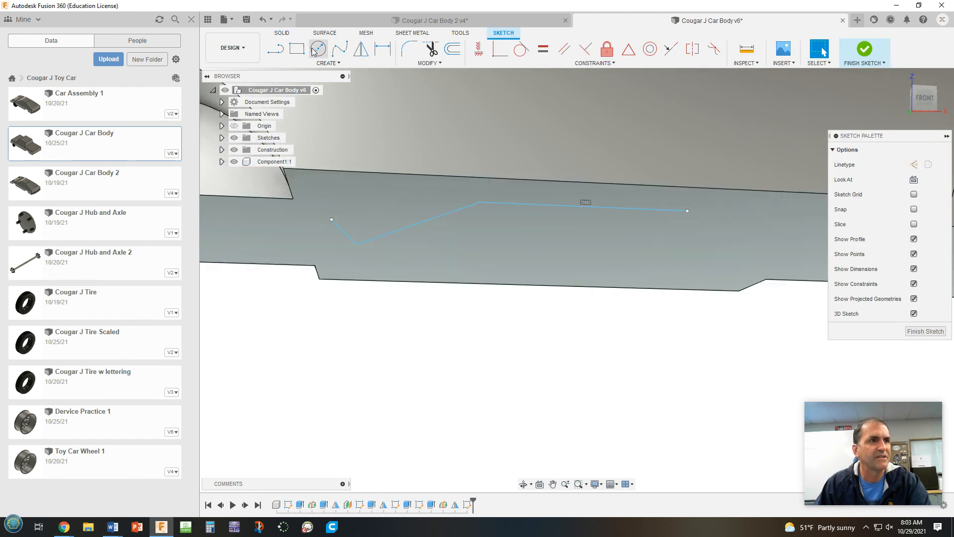
click(276, 54)
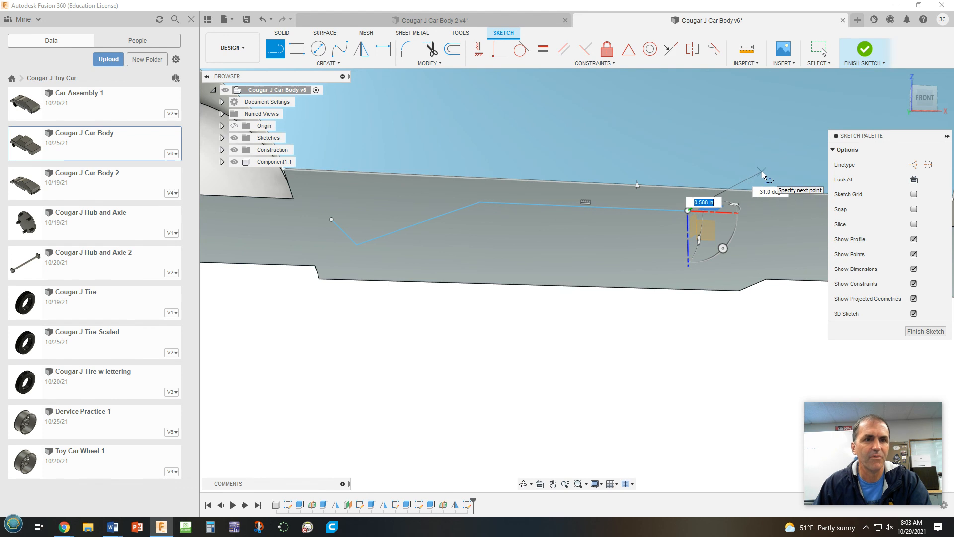
shift+middle_drag(763, 173, 756, 188)
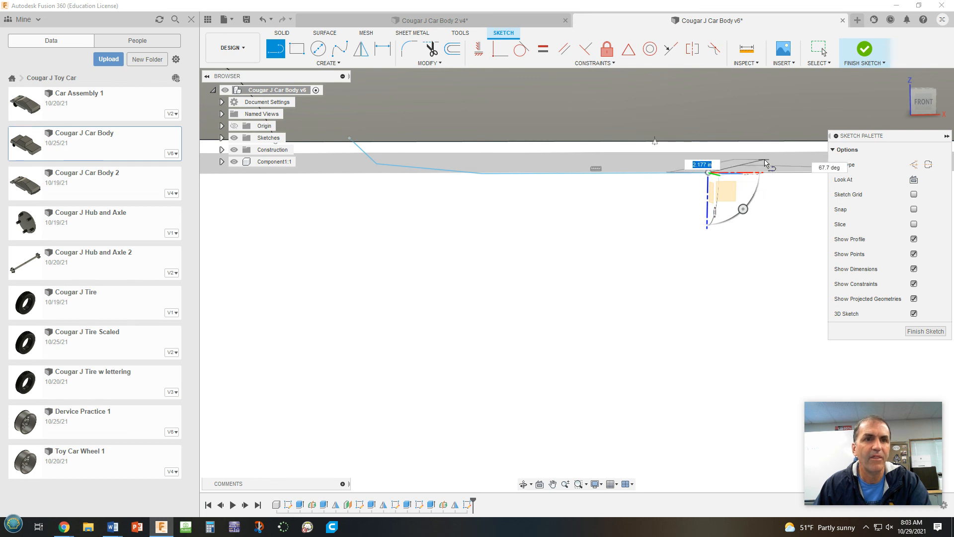
key(Escape)
mouse_move(772, 171)
middle_down()
mouse_move(770, 156)
mouse_move(747, 198)
middle_up()
shift+middle_drag(747, 198, 752, 178)
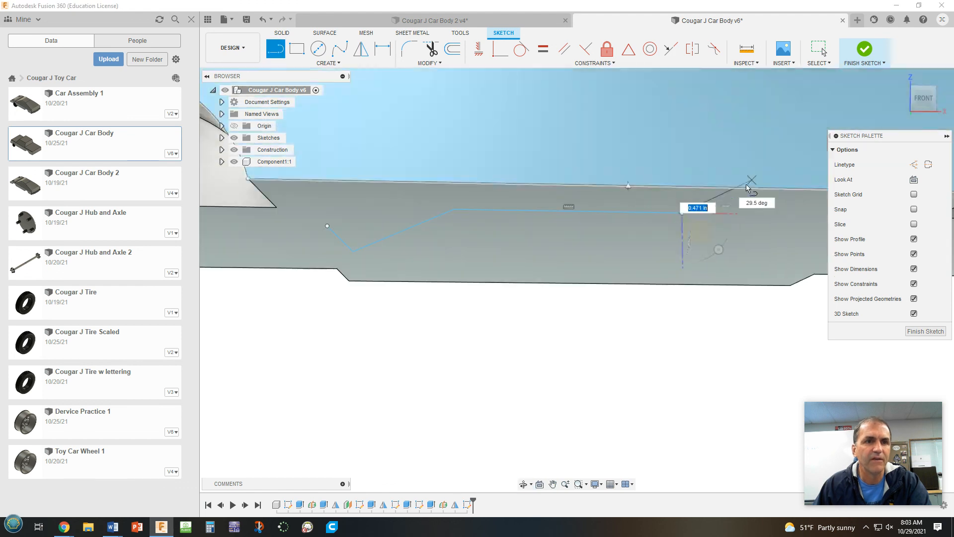
click(709, 213)
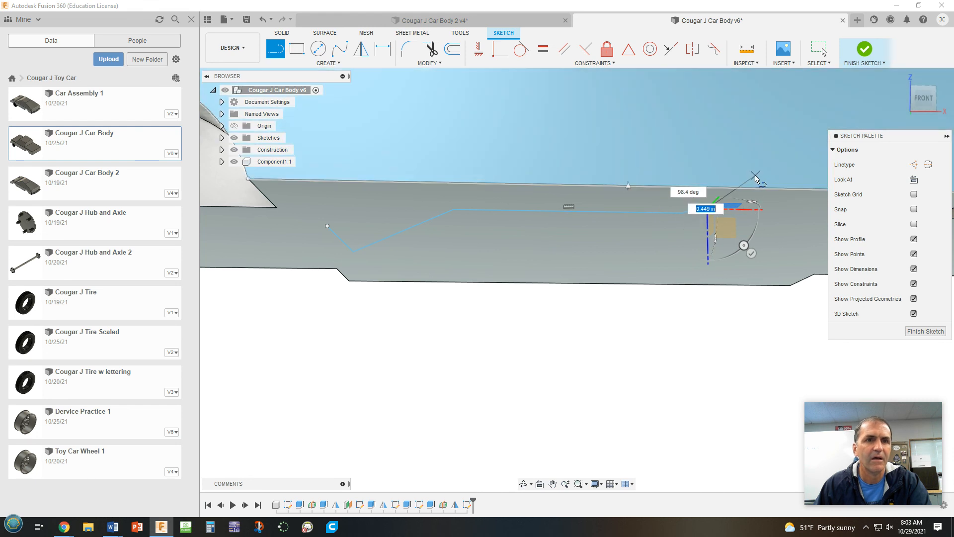
shift+middle_drag(757, 175, 754, 187)
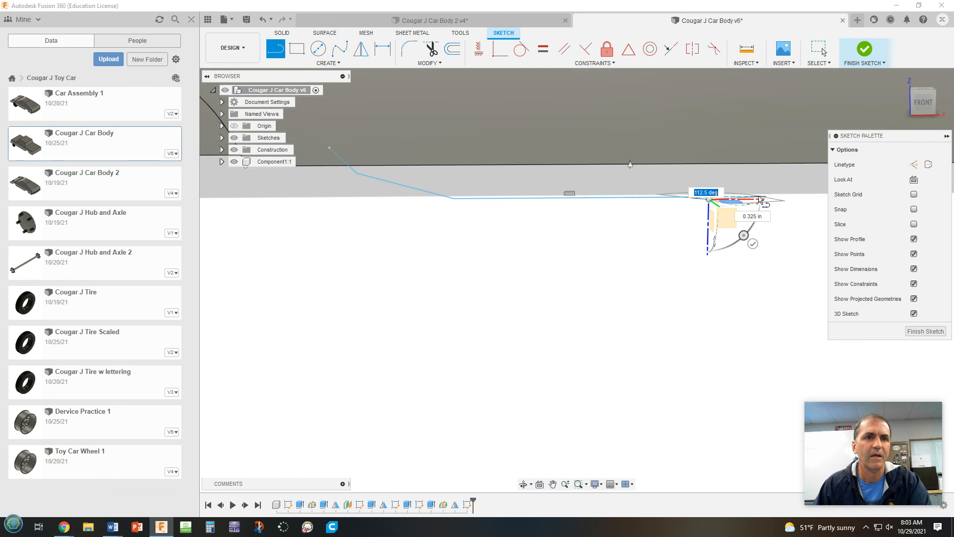
shift+middle_drag(773, 201, 782, 170)
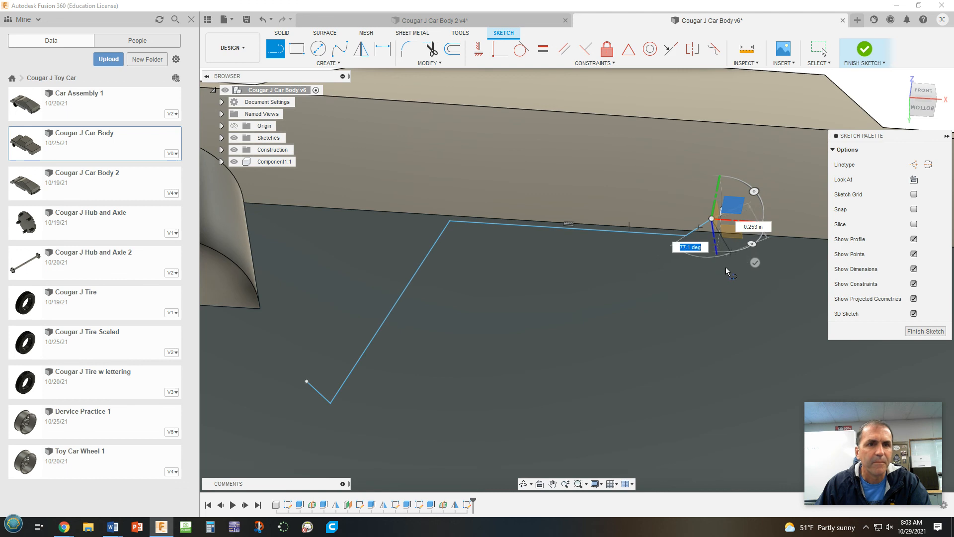
key(Escape)
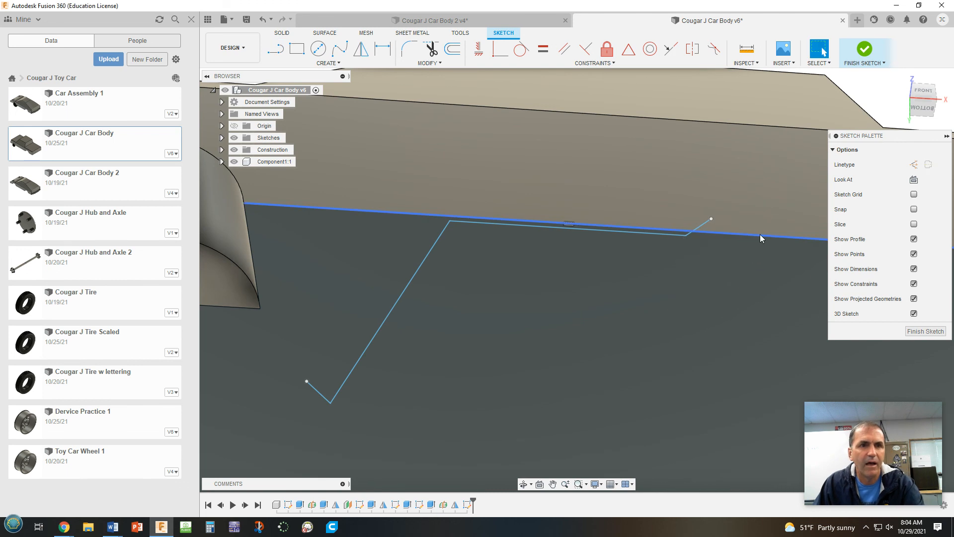
Fillet the corner between the short first line and the long diagonal segment with a 0.30 in radius
mouse_move(869, 365)
shift+middle_down()
mouse_move(732, 326)
mouse_move(729, 383)
shift+middle_up()
mouse_move(723, 321)
shift+middle_down()
mouse_move(744, 336)
mouse_move(744, 311)
mouse_move(747, 322)
mouse_move(759, 307)
shift+middle_up()
shift+middle_drag(761, 290, 755, 300)
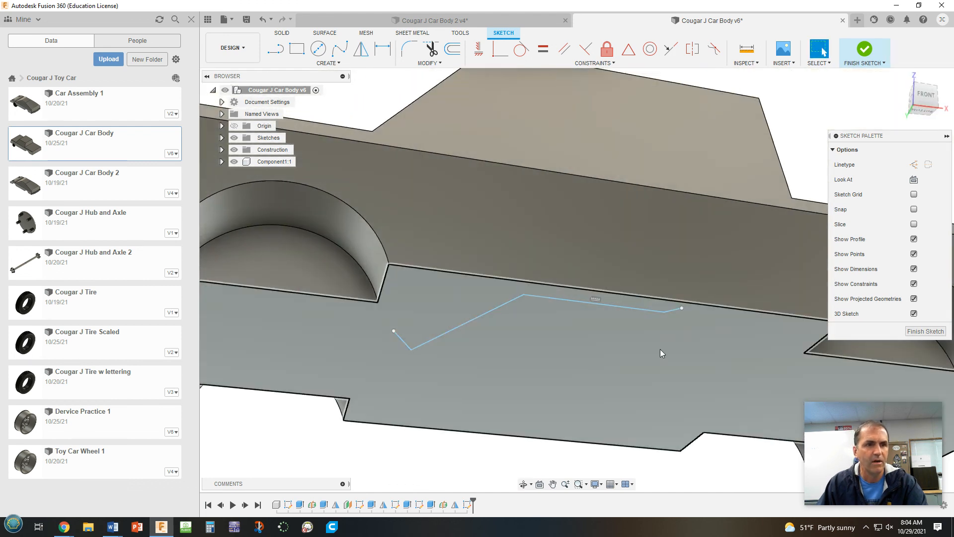
click(409, 48)
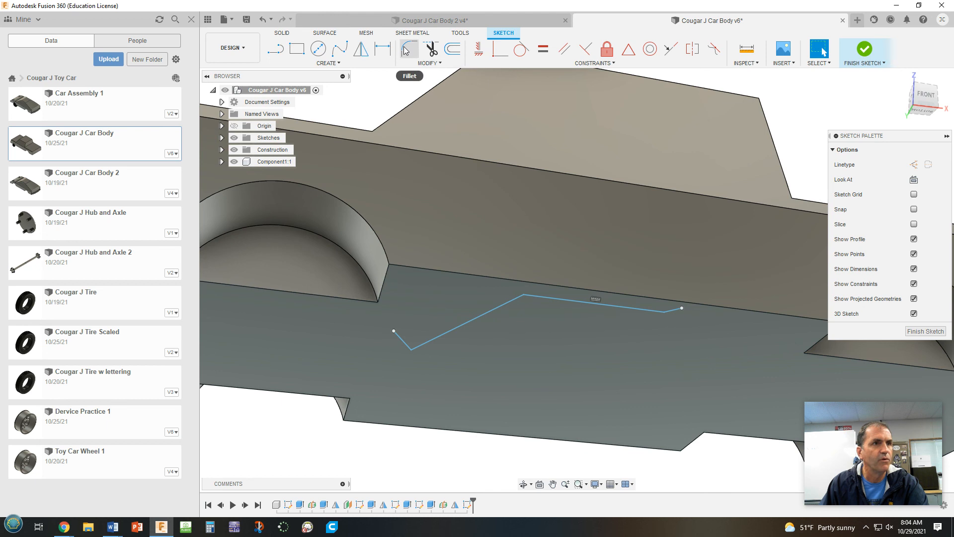
click(405, 347)
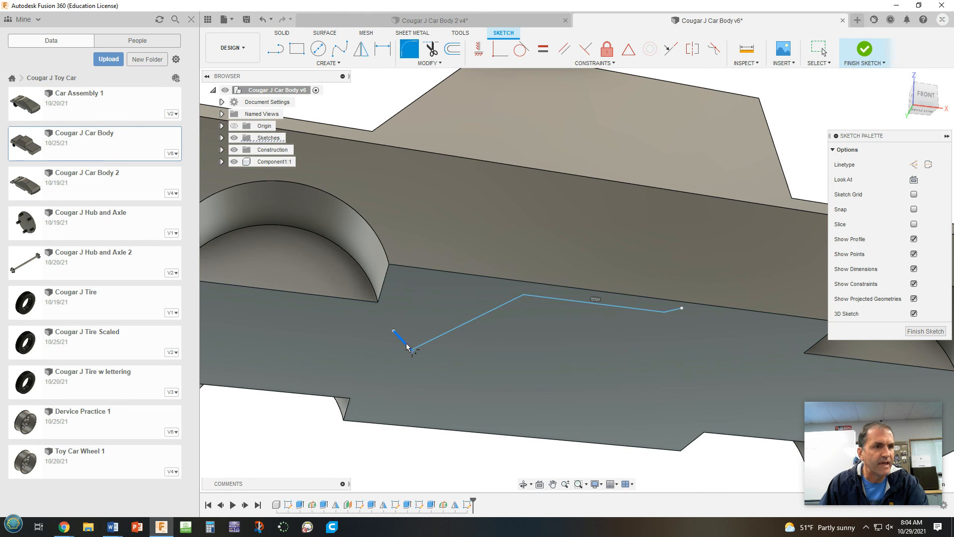
click(439, 336)
click(408, 357)
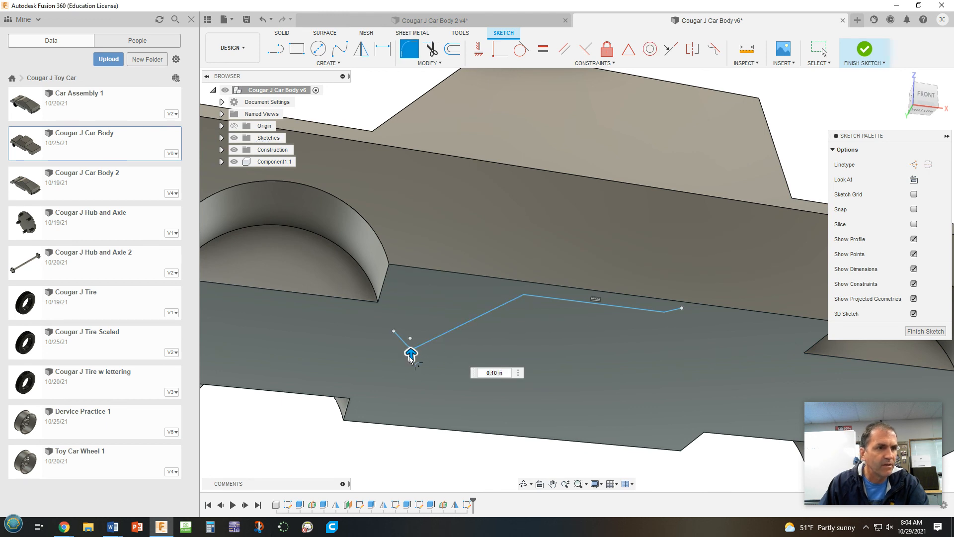
drag(412, 349, 412, 350)
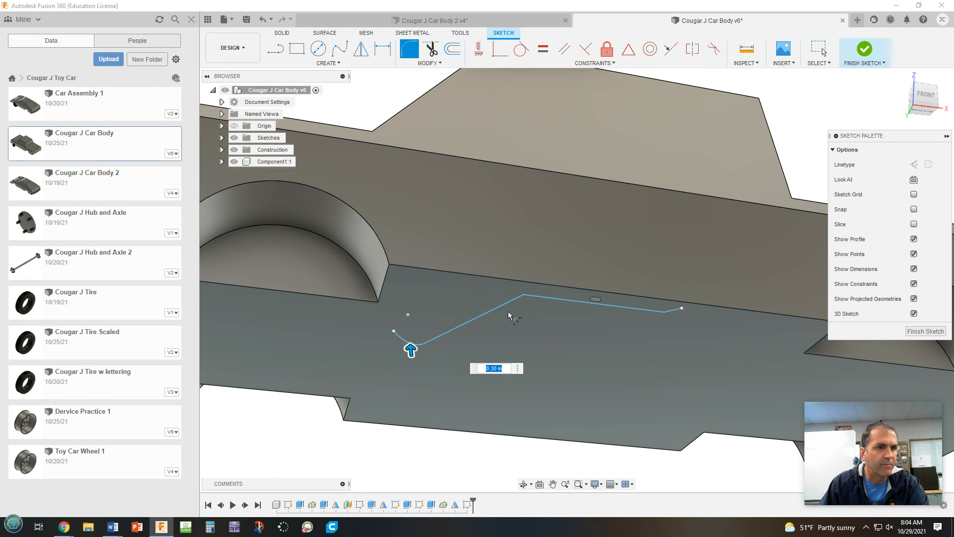
Fillet the path's two remaining corners with a 0.30 in radius and finish the sketch
click(512, 302)
click(537, 298)
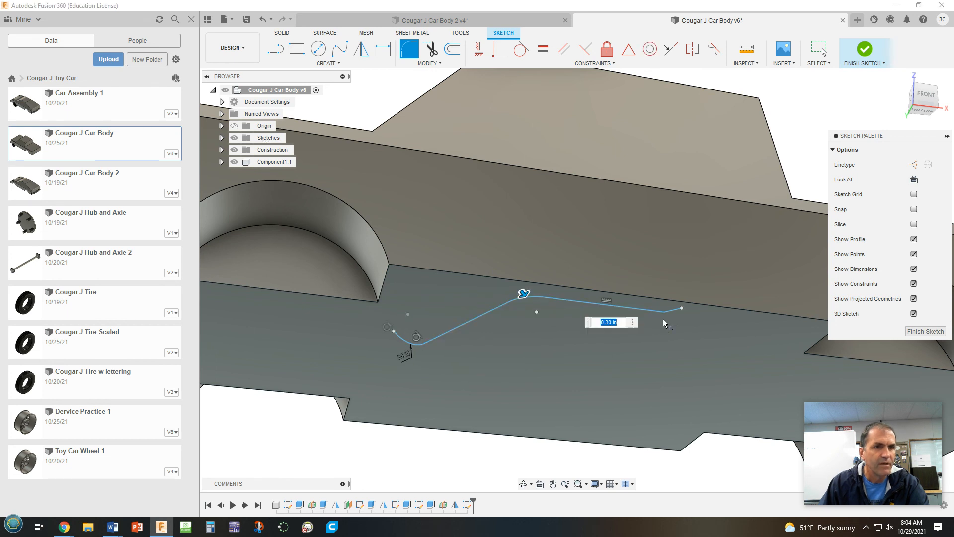
click(659, 315)
click(670, 314)
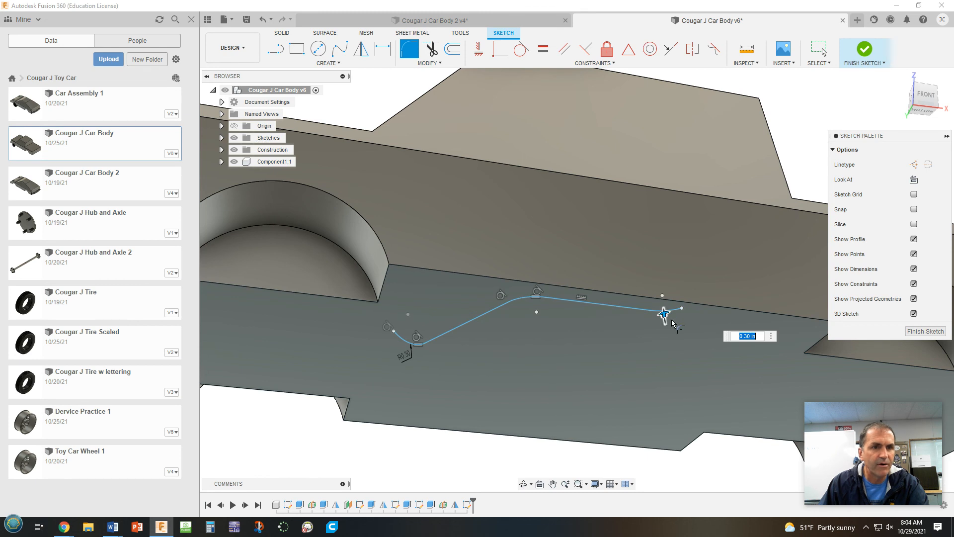
click(934, 331)
Start a sketch on the car's underside face and draw a circle about 0.1 in across centred on the path's front end
scroll(393, 338, up, 2)
scroll(393, 334, down, 2)
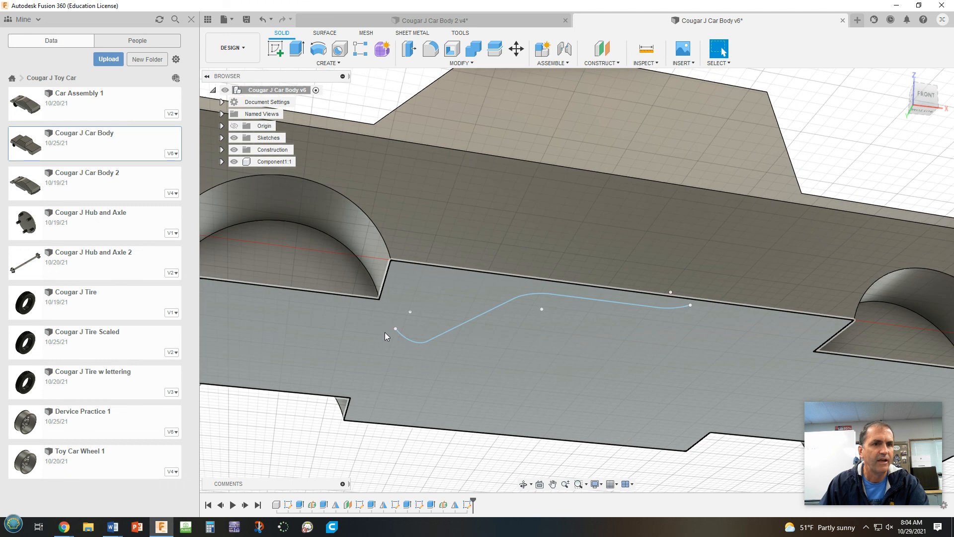
shift+middle_drag(571, 376, 585, 321)
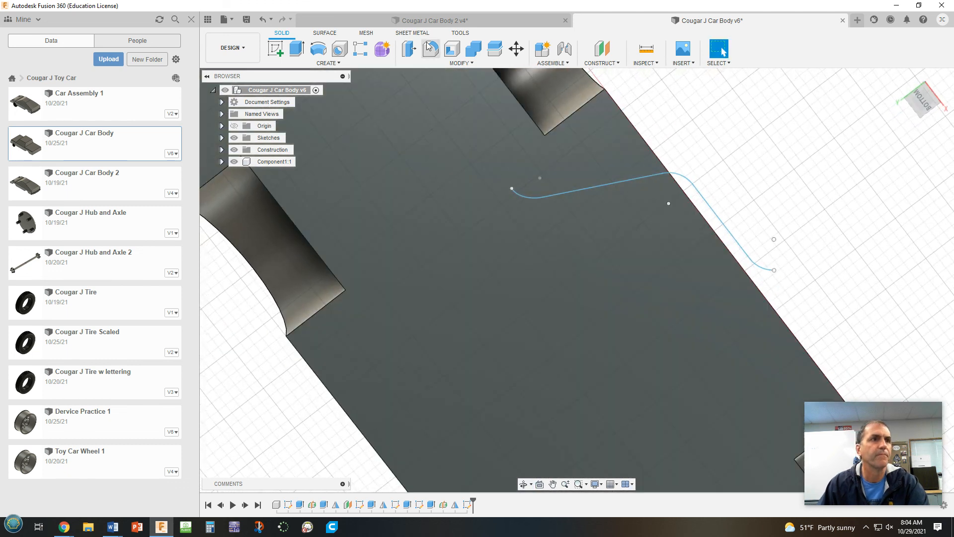
click(276, 49)
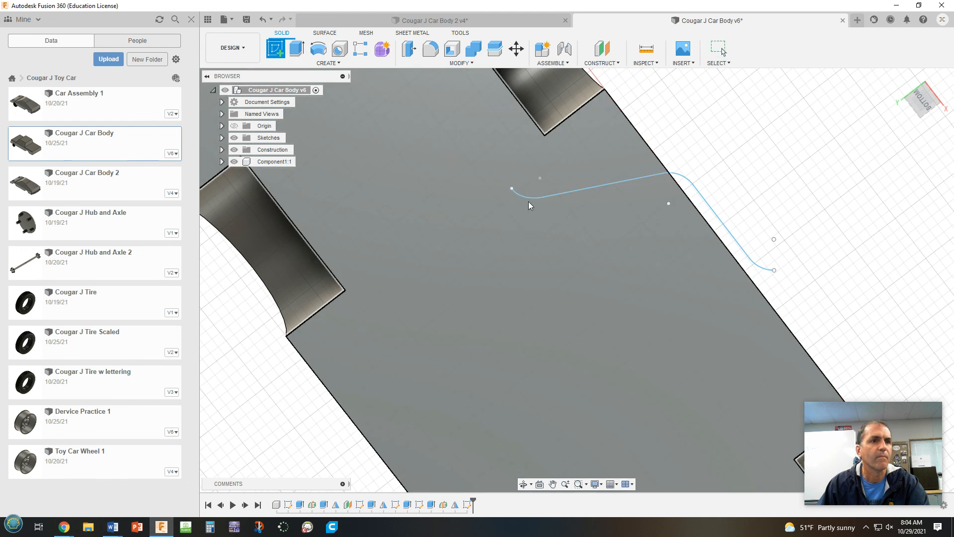
click(569, 164)
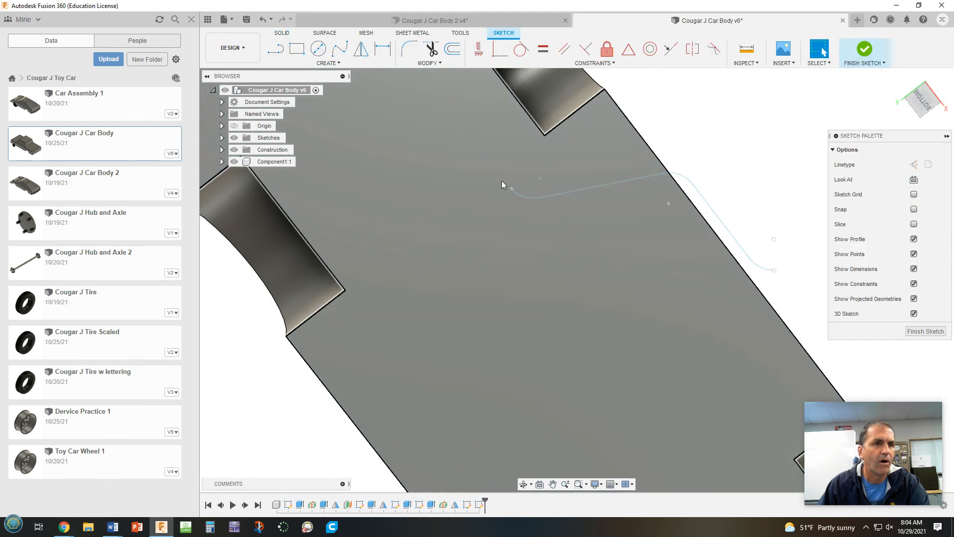
click(319, 49)
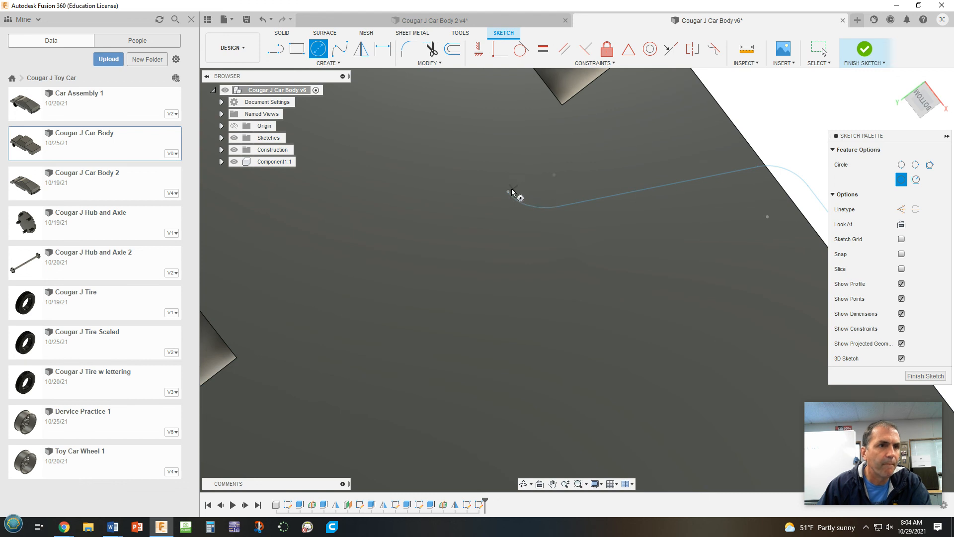
click(508, 191)
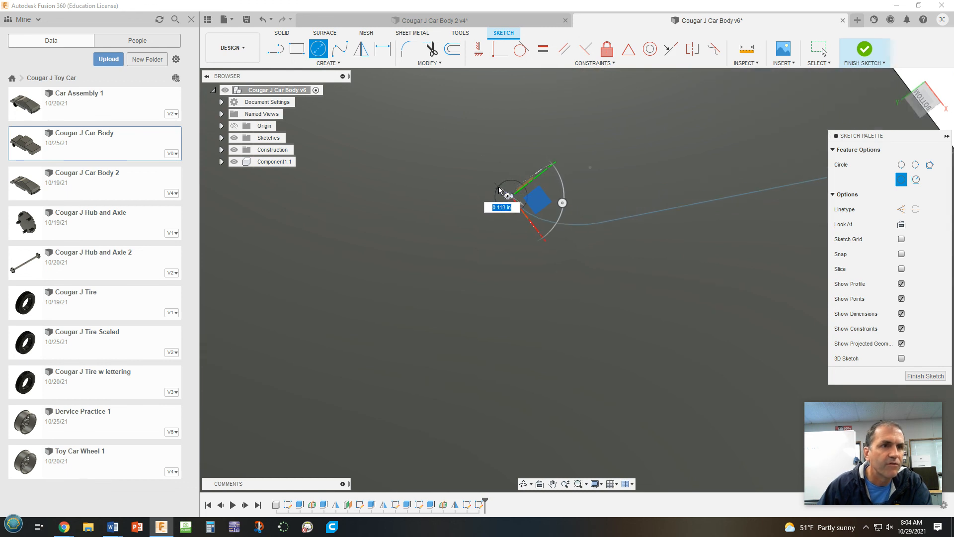
click(500, 191)
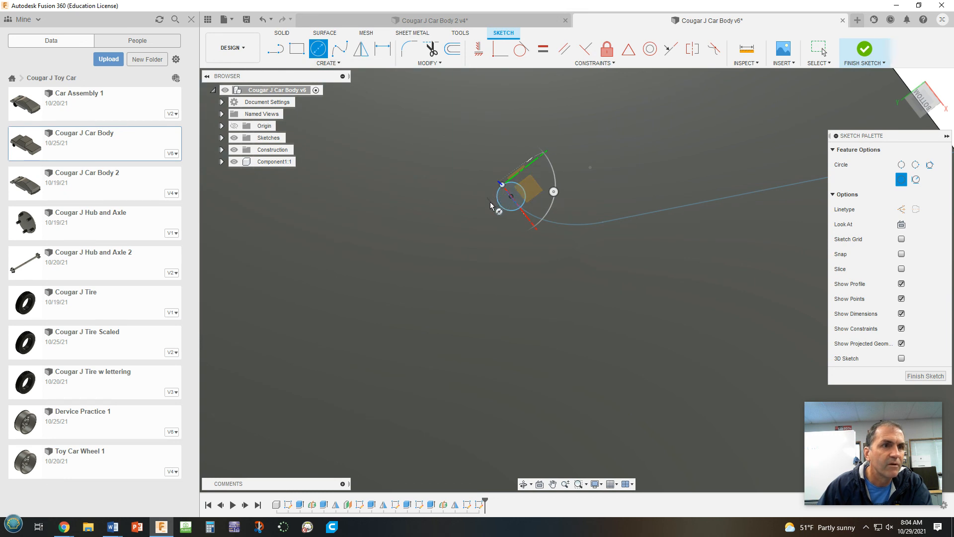
click(511, 198)
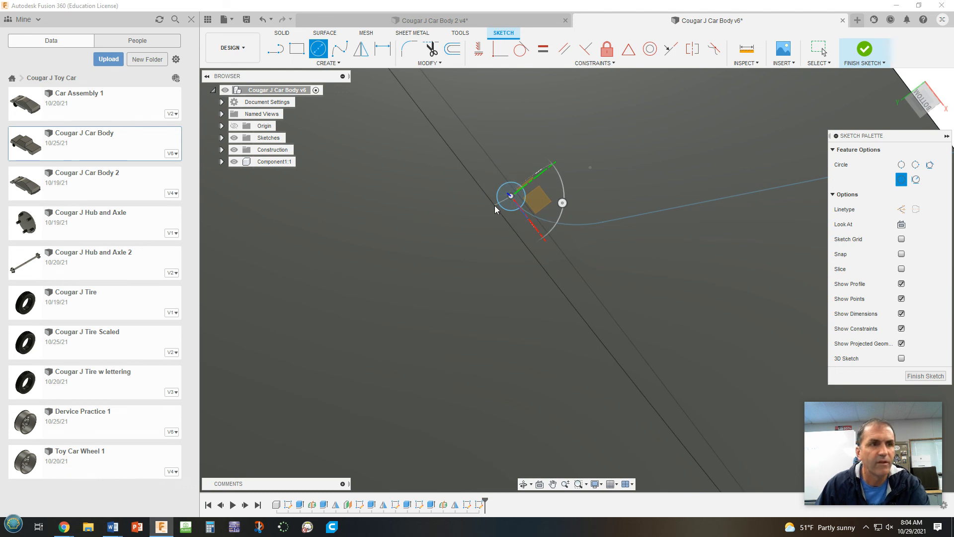
key(Escape)
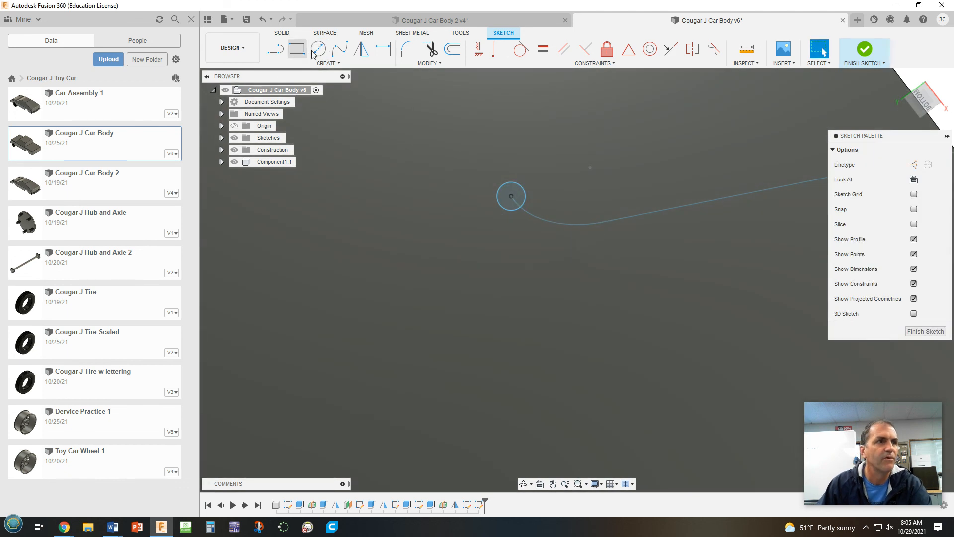
Draw a concentric outer circle about 0.14 in in diameter around the small circle and finish the sketch
click(319, 50)
click(511, 198)
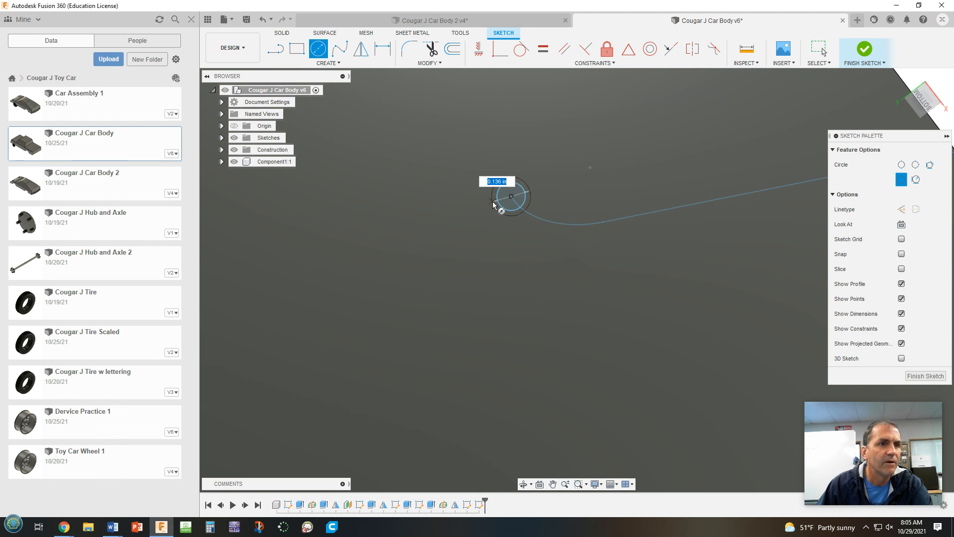
click(493, 205)
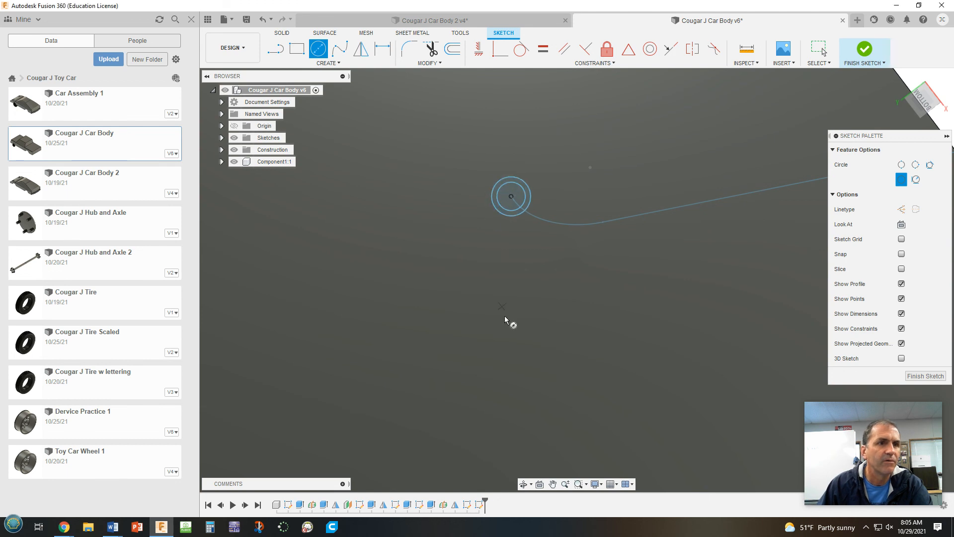
click(865, 49)
Sweep the ring profile between the two circles along the filleted path, perpendicular to it, and join it to the car body
scroll(636, 279, up, 1)
scroll(636, 280, down, 3)
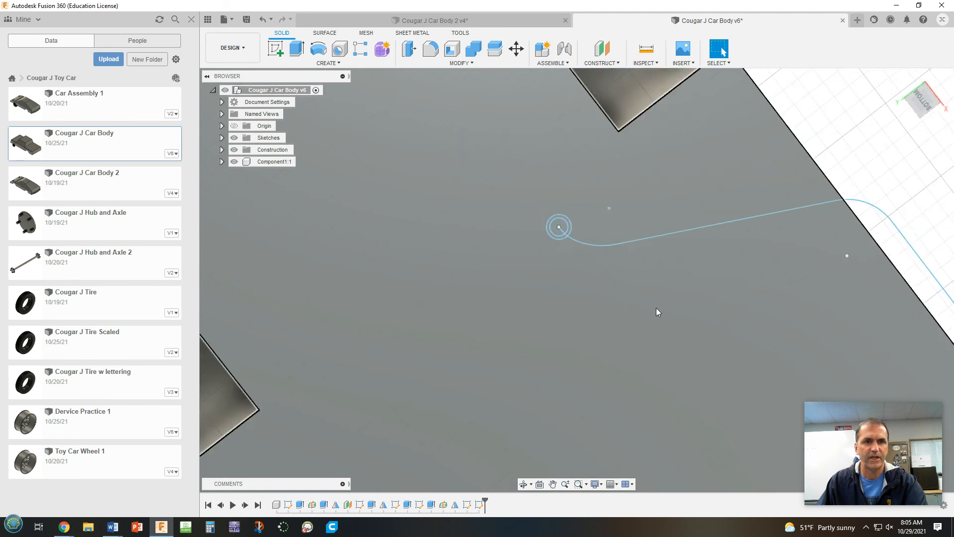
scroll(640, 297, down, 2)
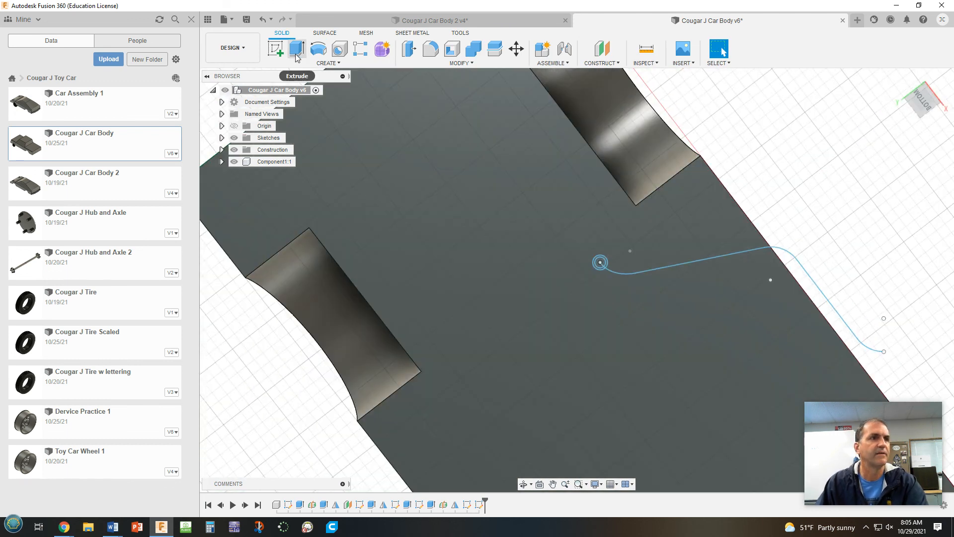
click(327, 64)
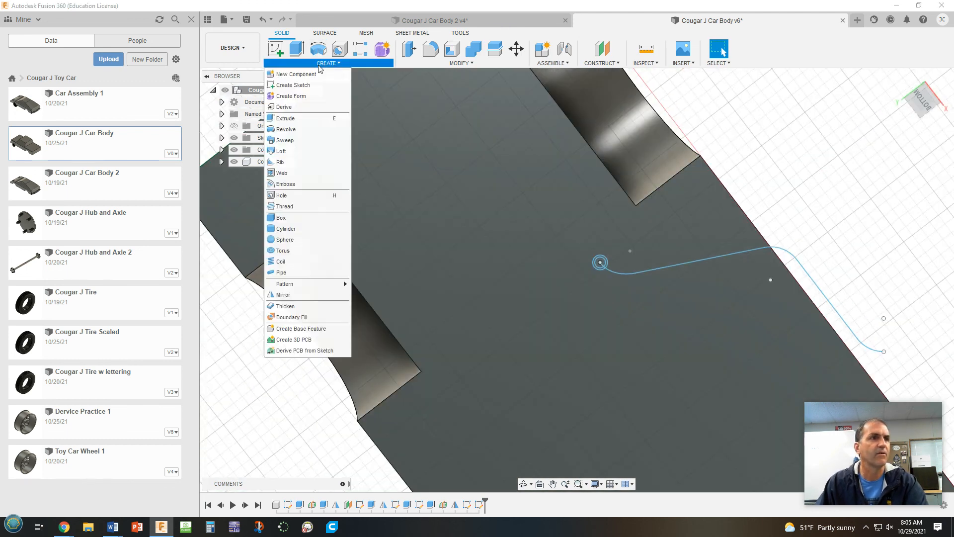
click(285, 140)
scroll(603, 266, up, 2)
scroll(603, 269, up, 2)
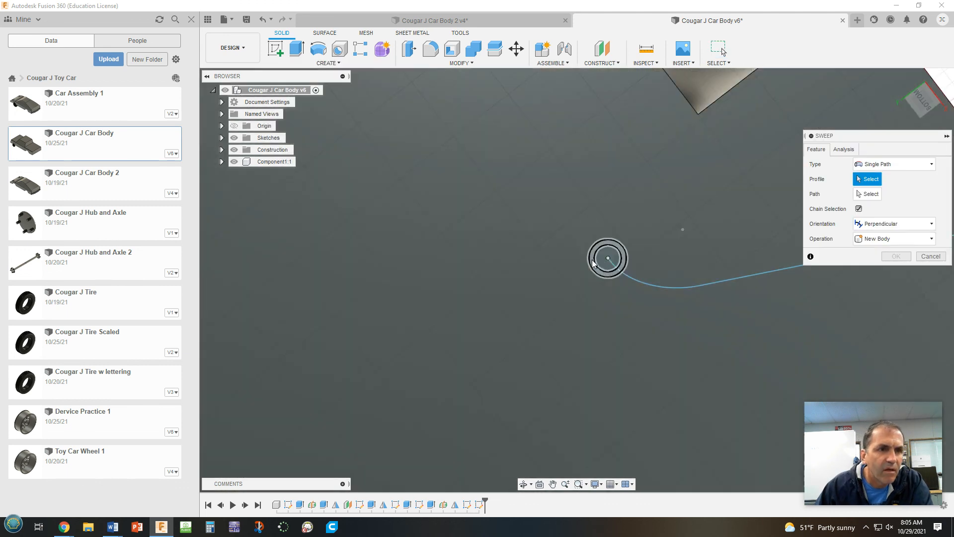
click(592, 262)
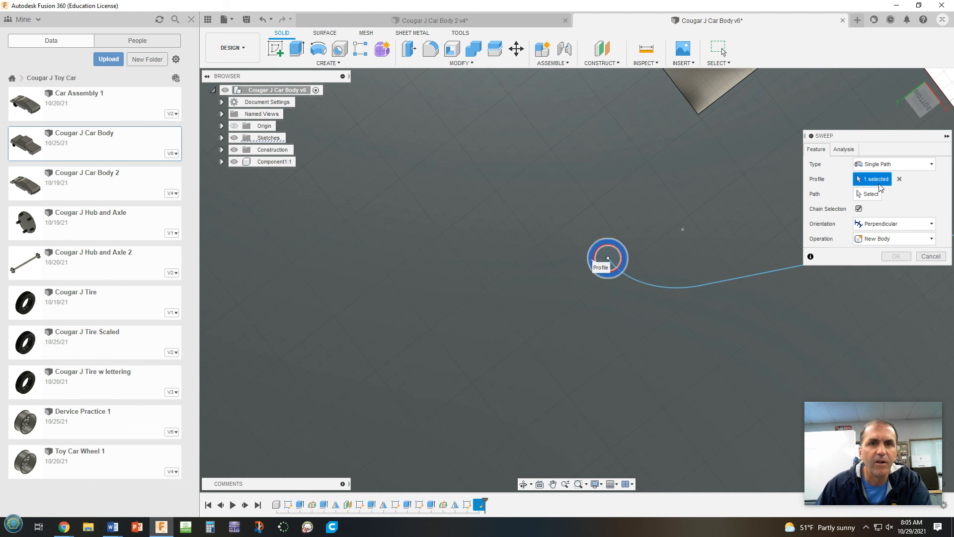
click(869, 194)
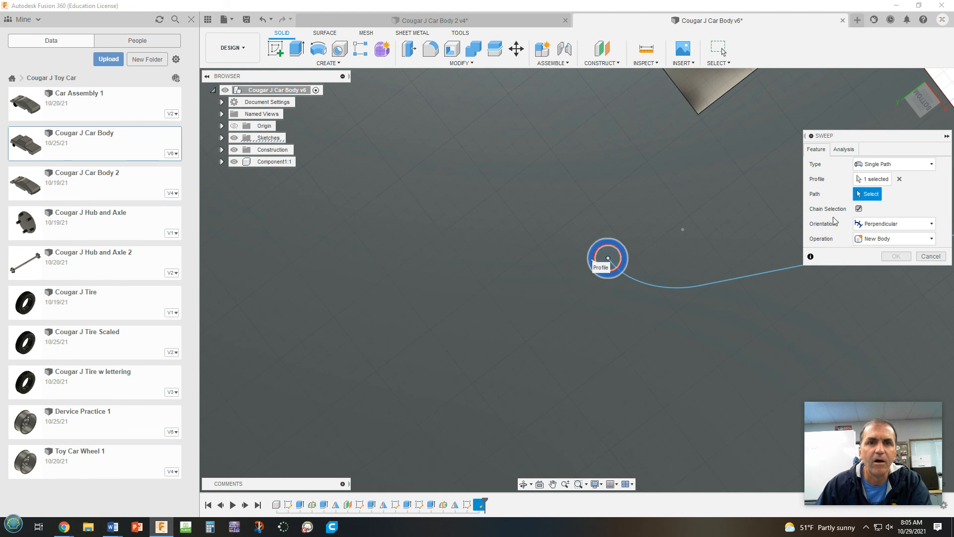
click(735, 276)
scroll(755, 298, down, 5)
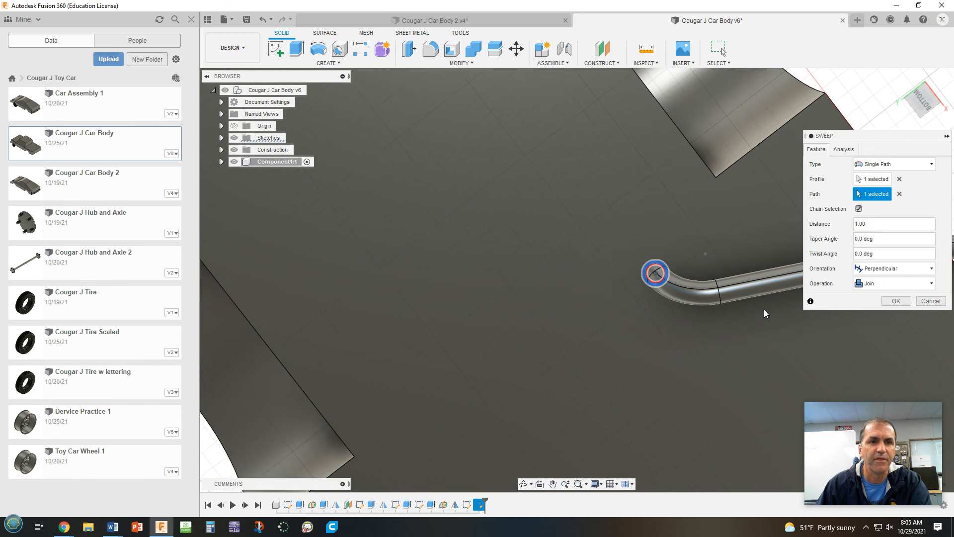
middle_drag(762, 329, 517, 272)
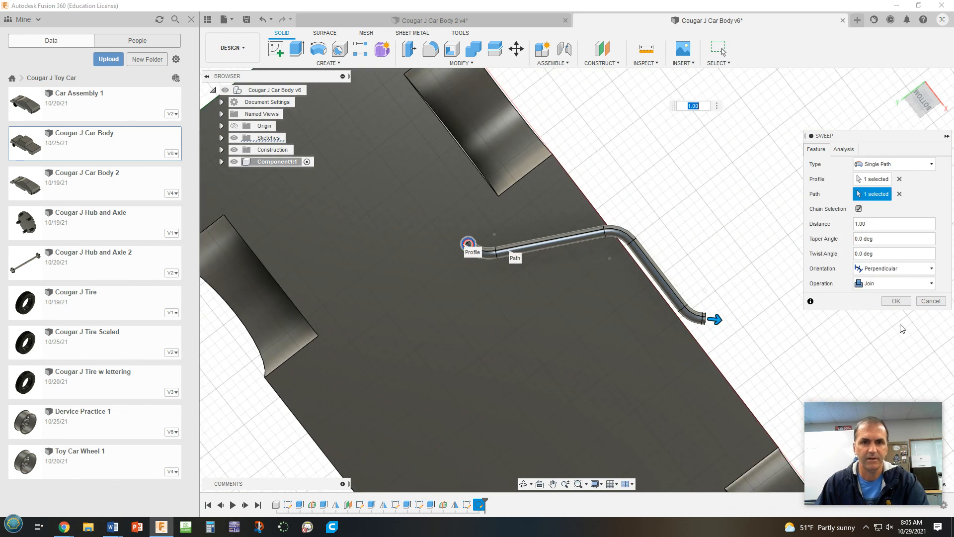
click(897, 301)
shift+middle_drag(858, 290, 754, 222)
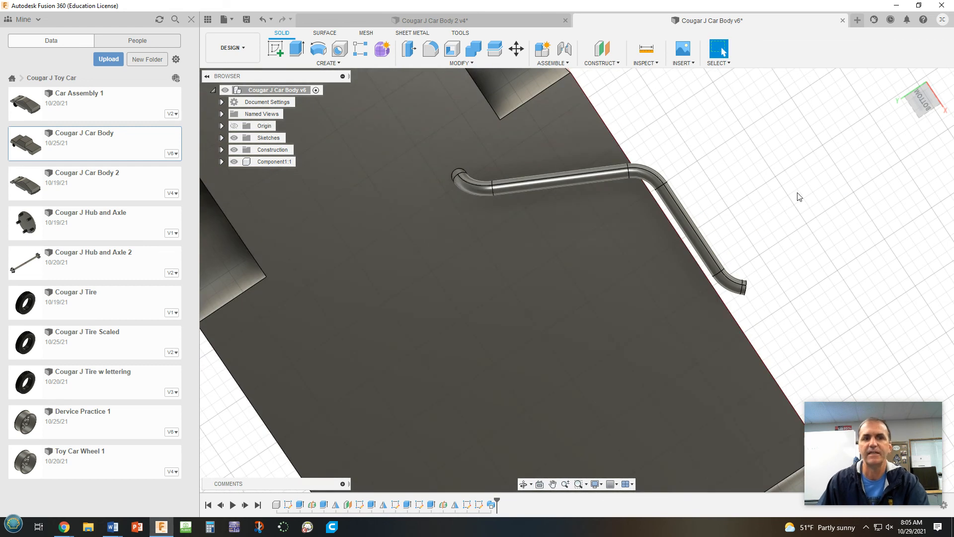
shift+middle_drag(799, 196, 776, 292)
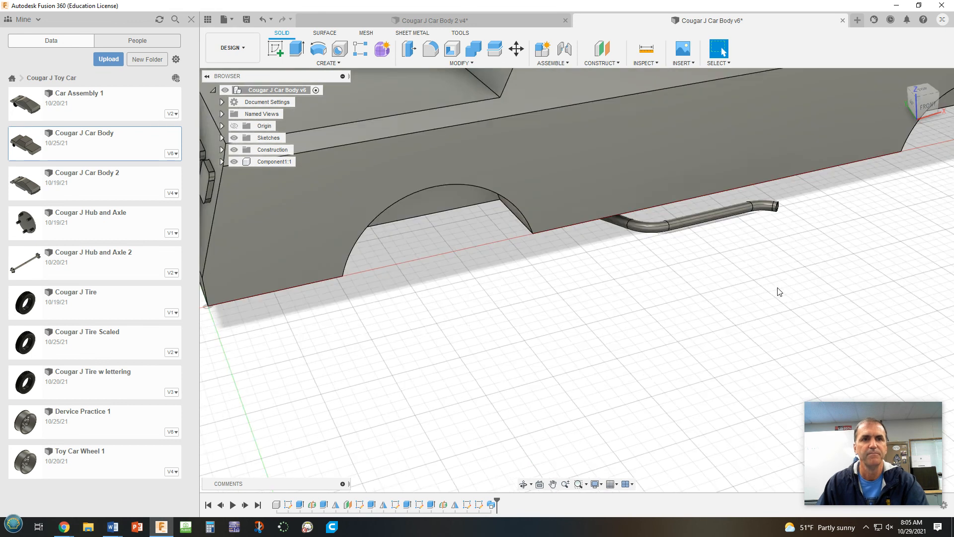
scroll(777, 292, down, 3)
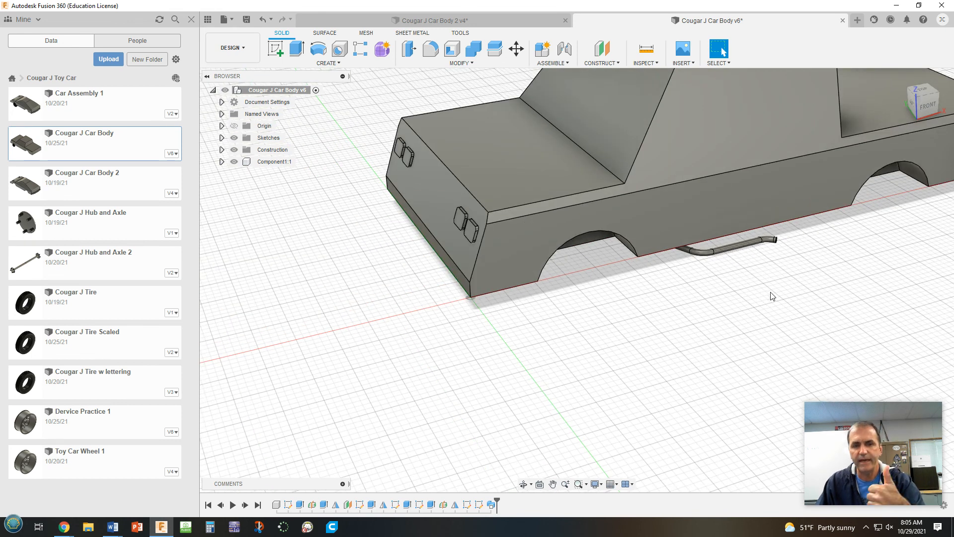